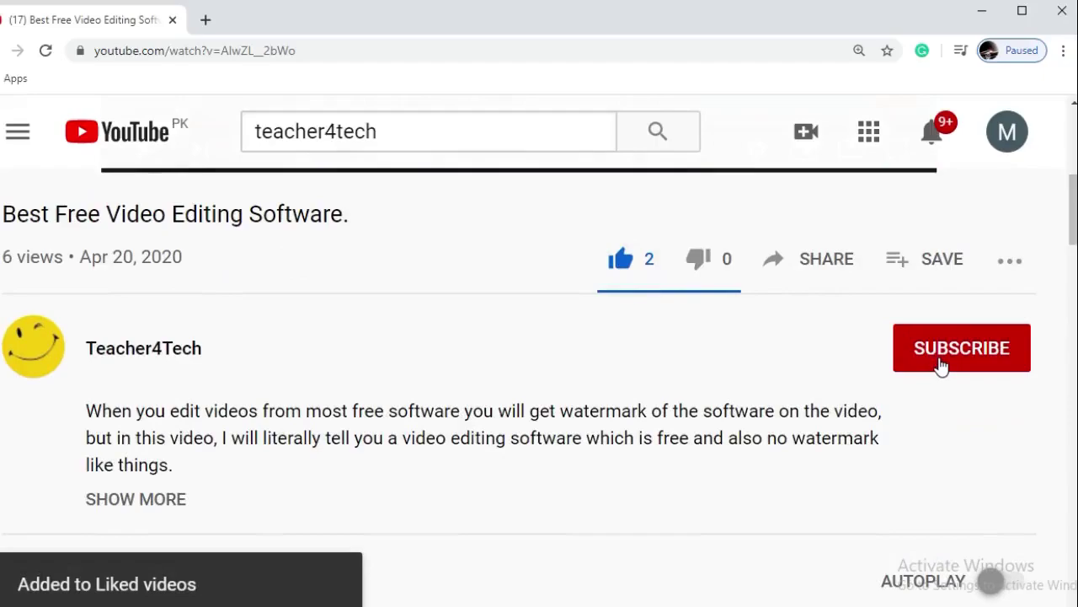
Subscribe to the Teacher4Tech channel and choose its notification setting.
{"action": "left_click", "coordinate": [1012, 348]}
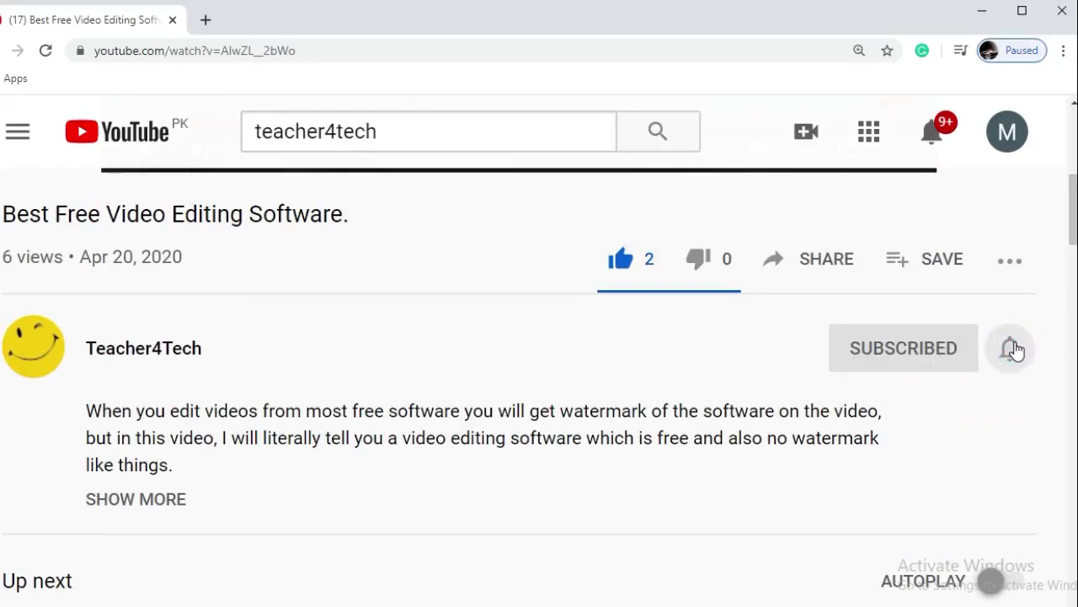
{"action": "left_click", "coordinate": [972, 410]}
{"action": "left_click_drag", "start_coordinate": [1067, 219], "coordinate": [1070, 157]}
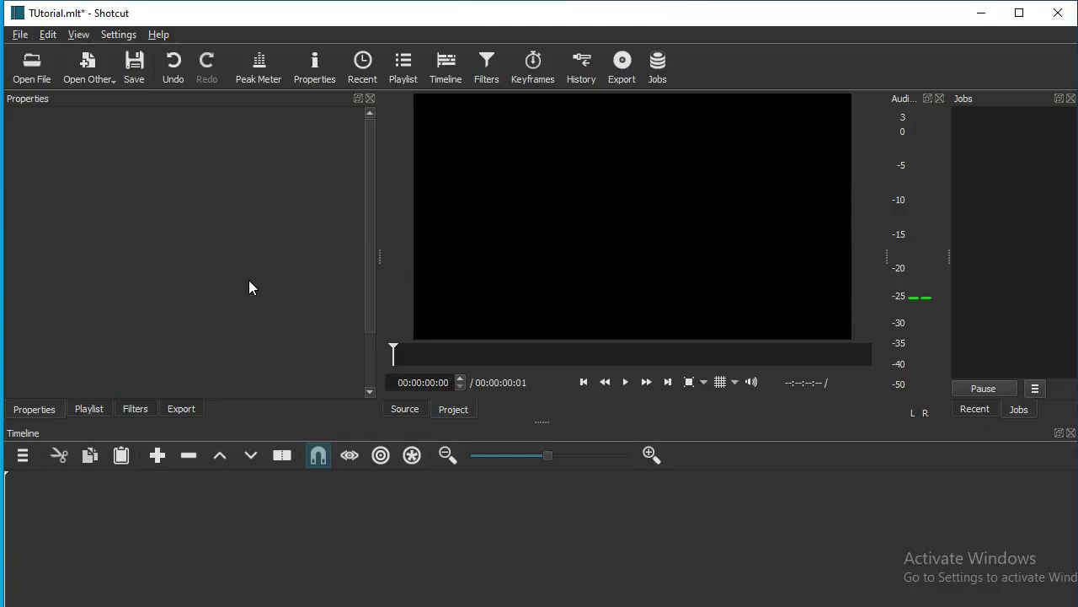
In Shotcut, add 1.mp4 from the Tutorial Clips folder at the start of the timeline and preview its opening seconds.
{"action": "left_click", "coordinate": [32, 64]}
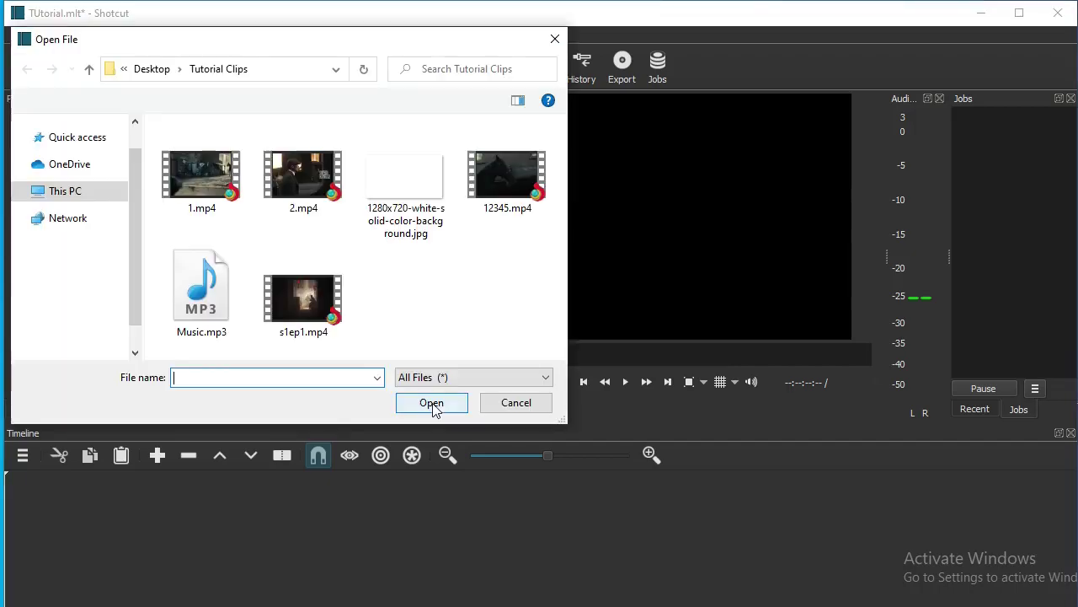
{"action": "double_click", "coordinate": [221, 187]}
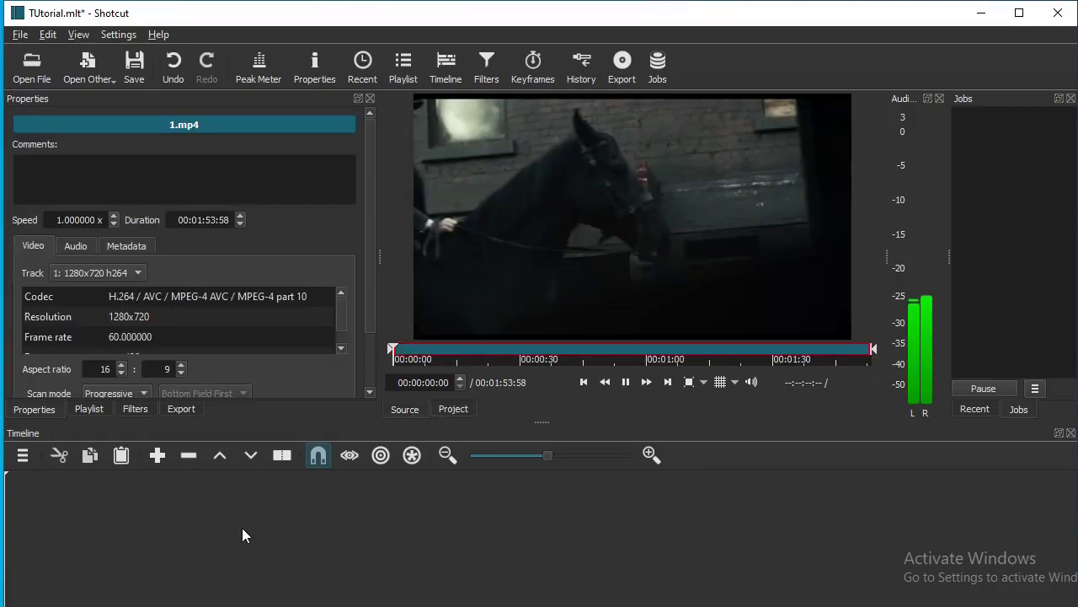
{"action": "left_click_drag", "start_coordinate": [213, 518], "coordinate": [151, 490]}
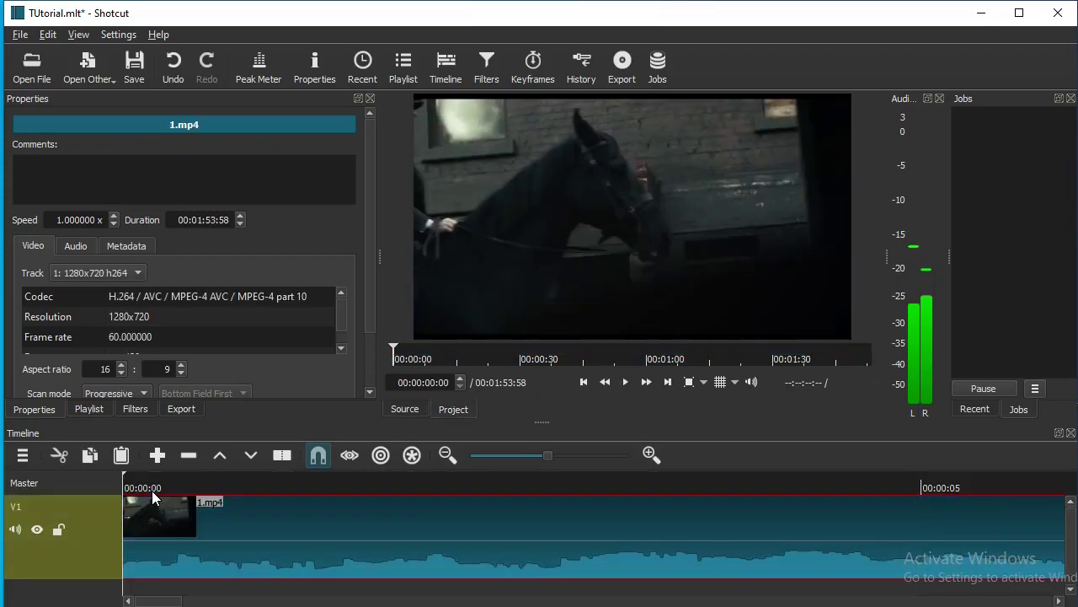
{"action": "key", "text": "space"}
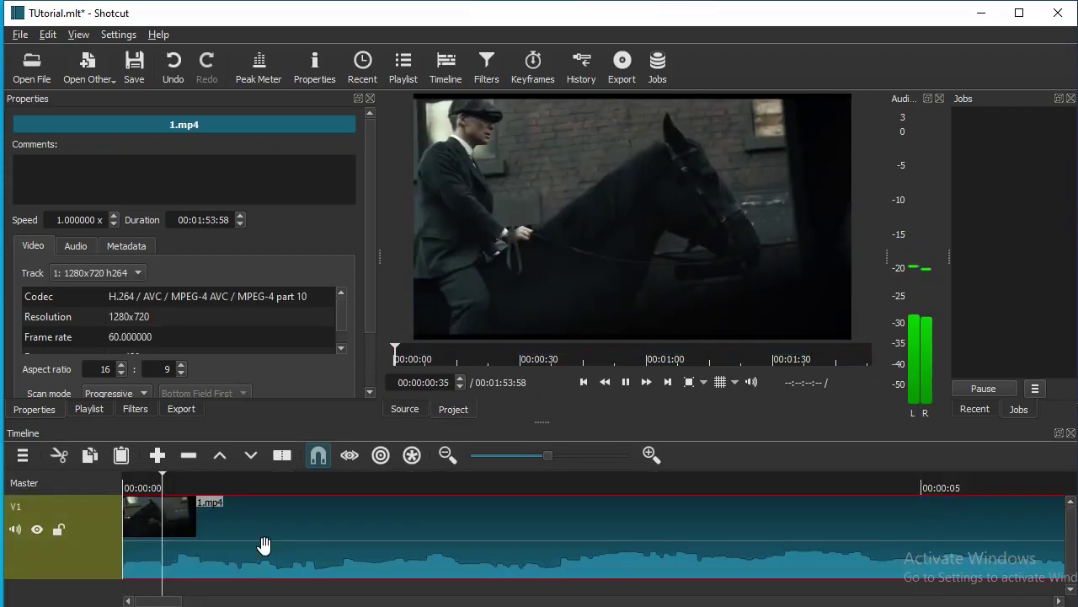
{"action": "key", "text": "space"}
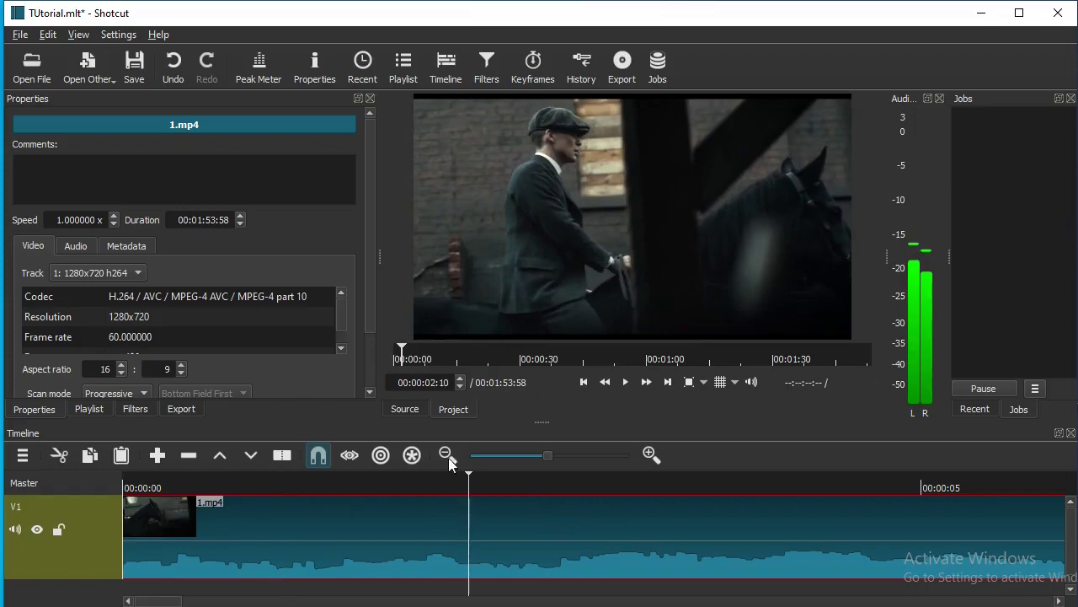
Search the filters for "text" and add the Text: Simple filter to the 1.mp4 clip.
{"action": "left_click", "coordinate": [135, 409]}
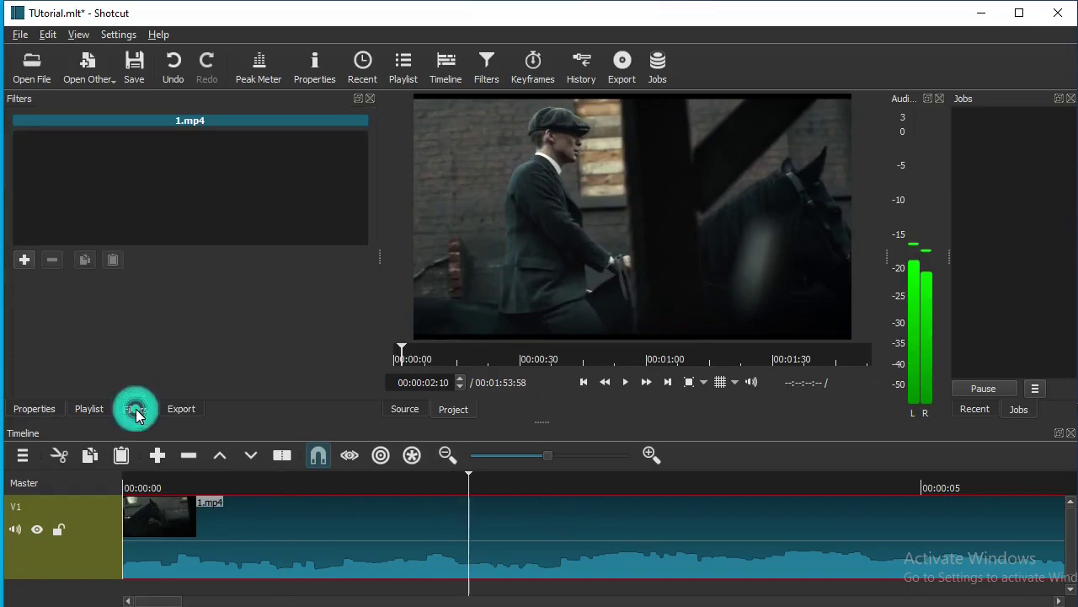
{"action": "left_click", "coordinate": [25, 260]}
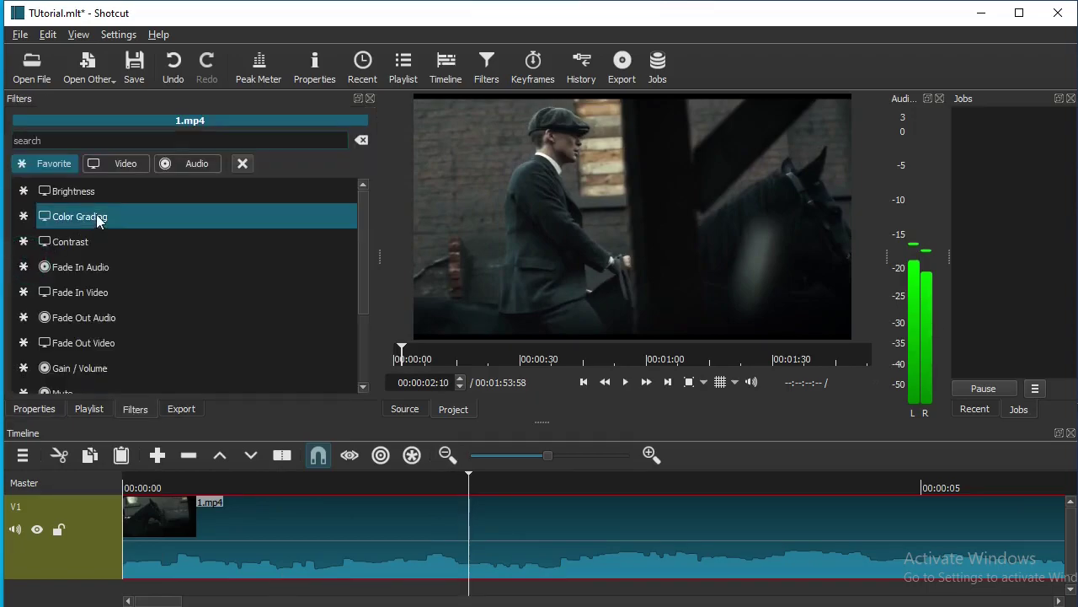
{"action": "type", "text": "tex"}
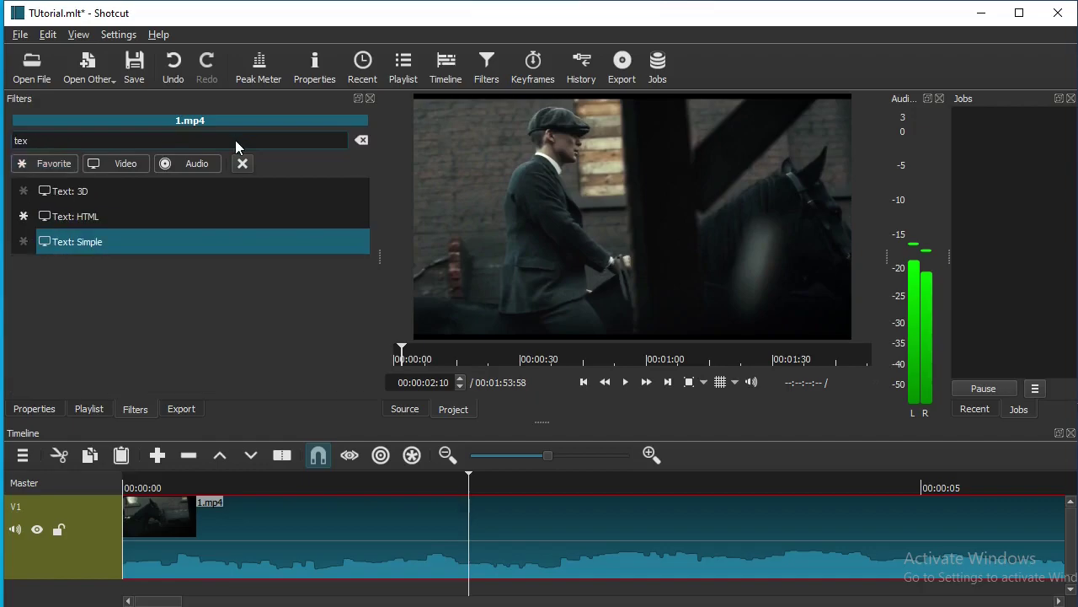
{"action": "type", "text": "t"}
{"action": "left_click", "coordinate": [172, 241]}
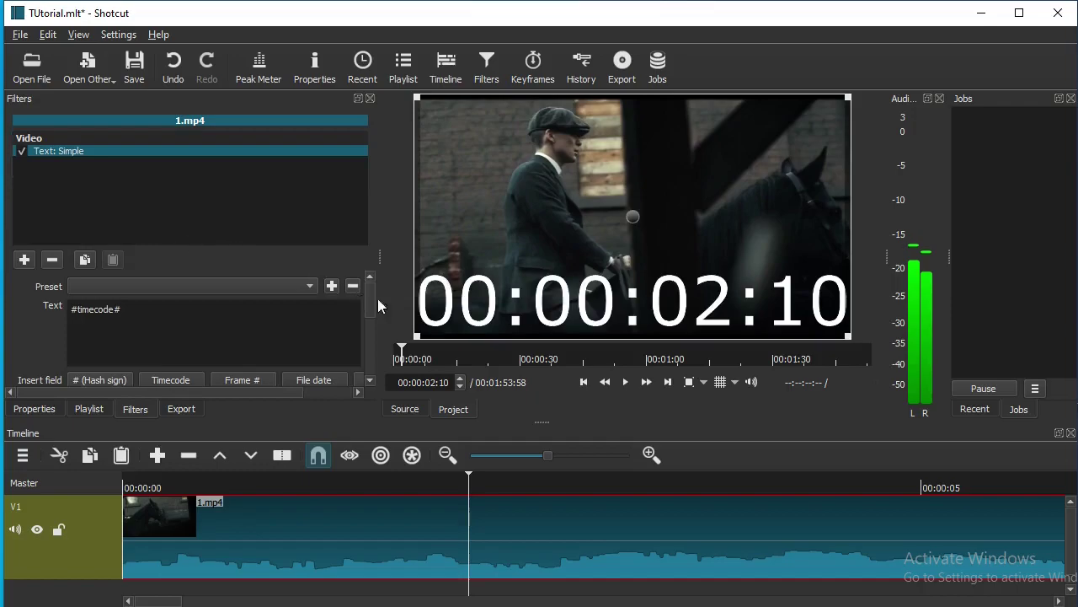
Replace the timecode placeholder in the text filter with "ADD TEXT", "IN" and "SHOTCUT" on three lines.
{"action": "left_click", "coordinate": [469, 297]}
{"action": "left_click_drag", "start_coordinate": [132, 308], "coordinate": [71, 308]}
{"action": "type", "text": "ADD TEXT "}
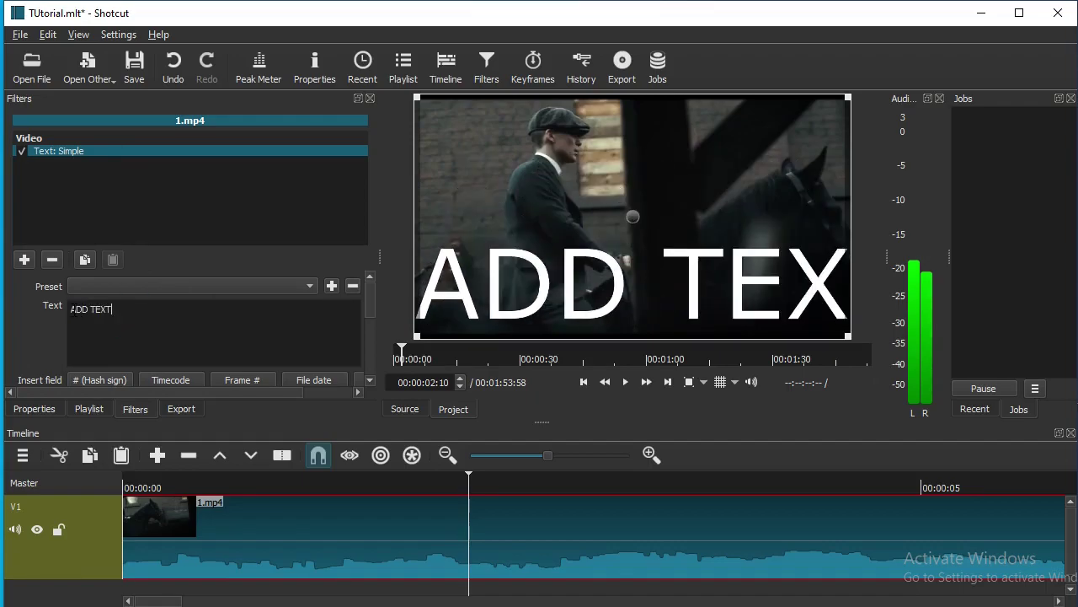
{"action": "type", "text": "IN "}
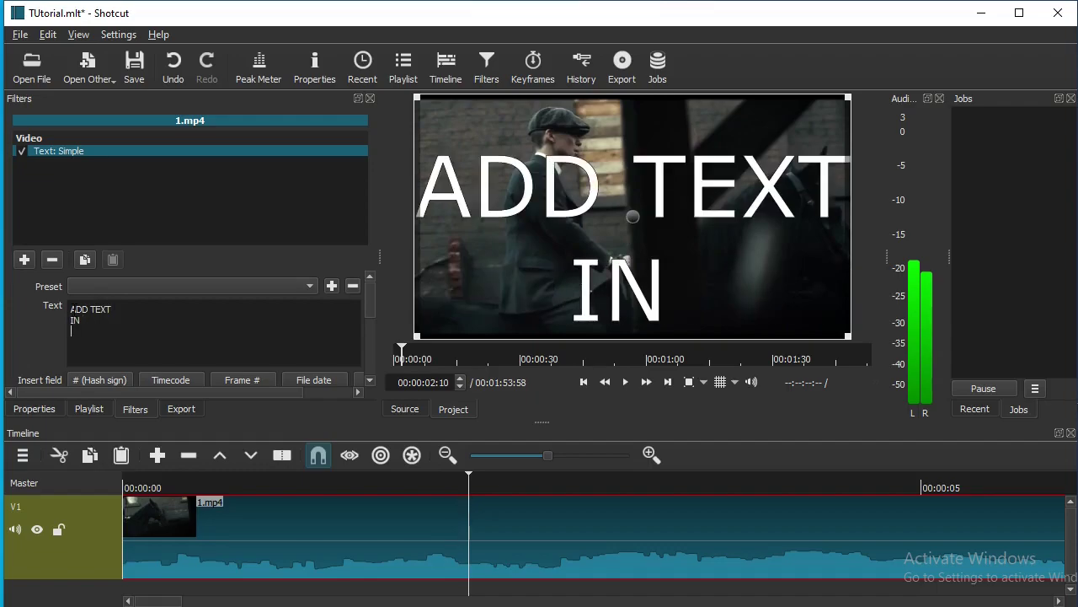
{"action": "type", "text": "SHOTCUT"}
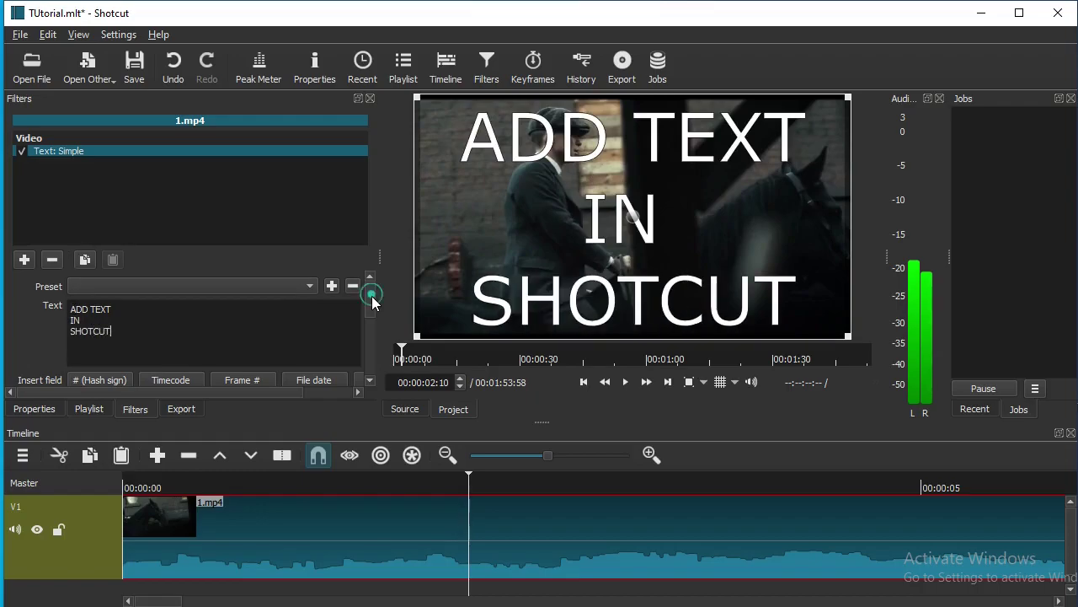
Try an outline thickness of 8 for the overlay text and set it back to 3.
{"action": "left_click_drag", "start_coordinate": [369, 300], "coordinate": [371, 335]}
{"action": "left_click", "coordinate": [191, 321]}
{"action": "double_click", "coordinate": [201, 320]}
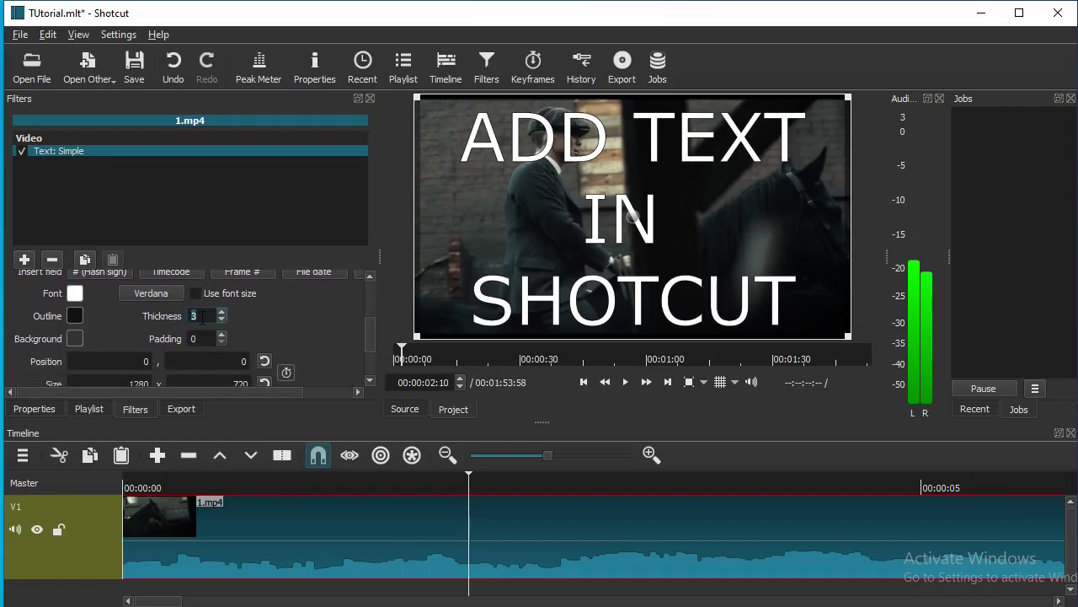
{"action": "type", "text": "8"}
{"action": "key", "text": "BackSpace"}
{"action": "type", "text": "3"}
Set the overlay text's font colour to purple, #9233ff.
{"action": "mouse_move", "coordinate": [372, 334]}
{"action": "left_mouse_down"}
{"action": "mouse_move", "coordinate": [371, 357]}
{"action": "mouse_move", "coordinate": [370, 306]}
{"action": "mouse_move", "coordinate": [369, 323]}
{"action": "left_mouse_up"}
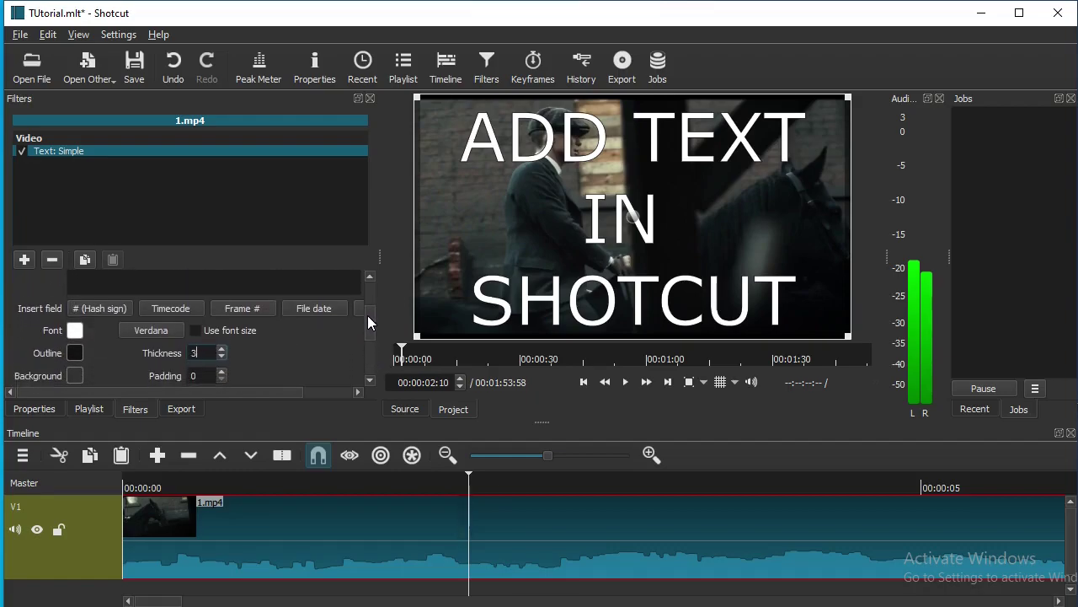
{"action": "left_click", "coordinate": [75, 330]}
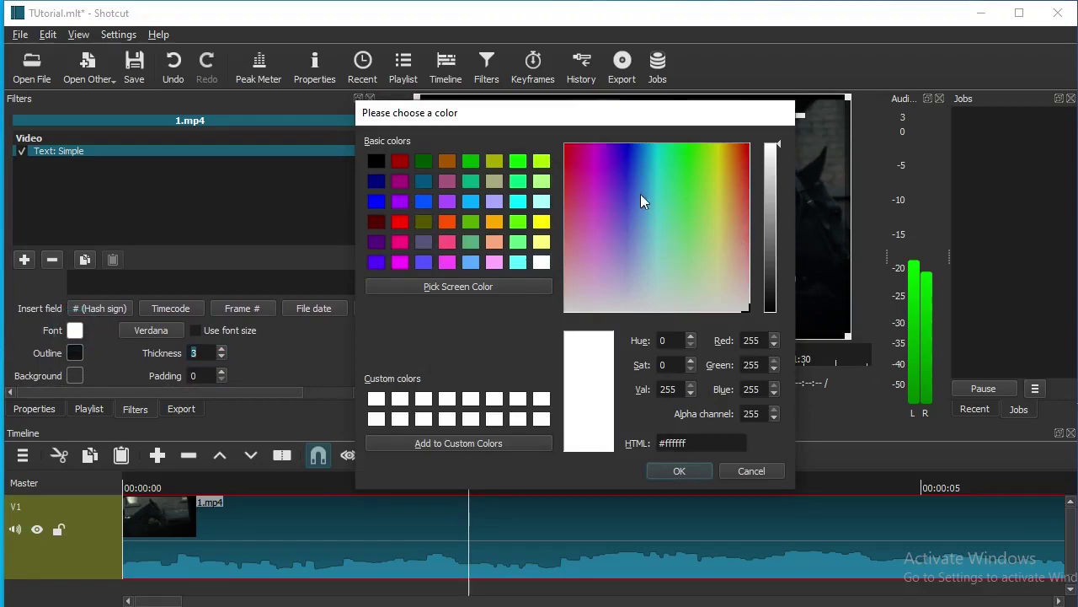
{"action": "left_click", "coordinate": [611, 177]}
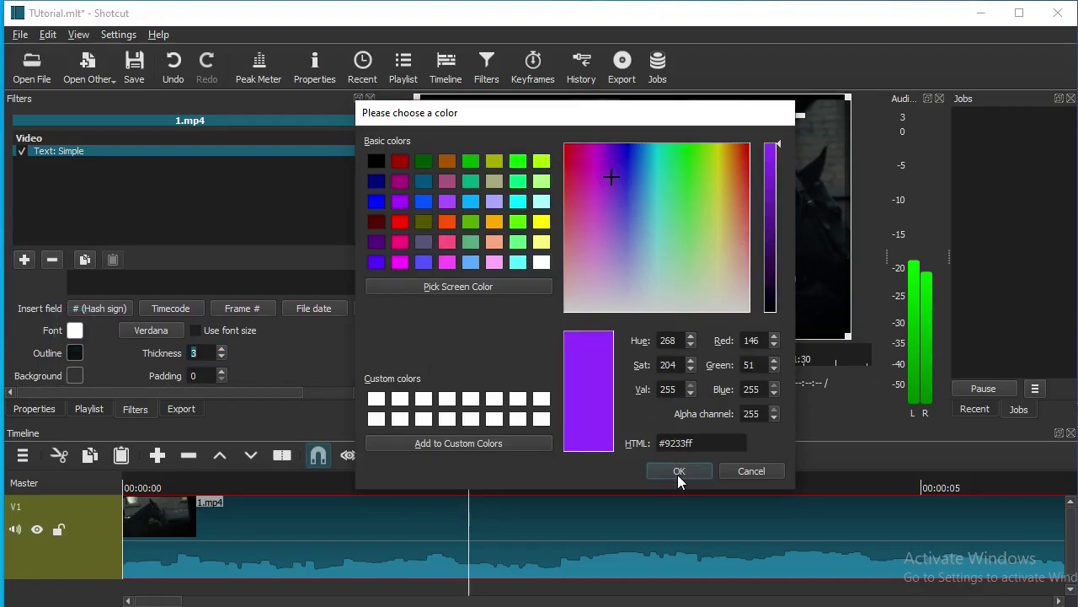
{"action": "left_click", "coordinate": [679, 472]}
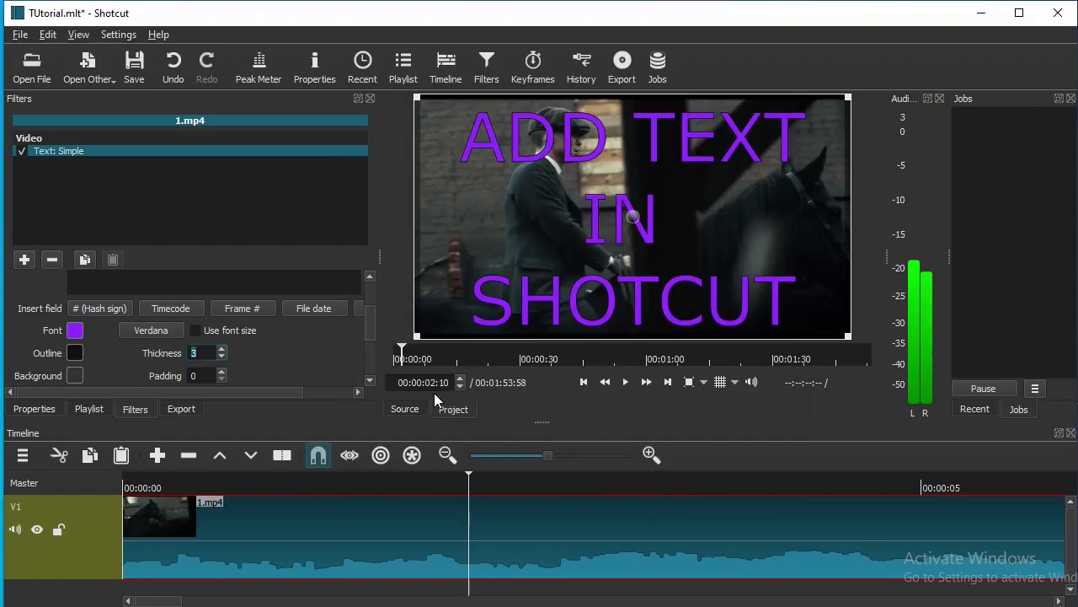
Restore the overlay text's font colour to white, #ffffff.
{"action": "left_click", "coordinate": [75, 331]}
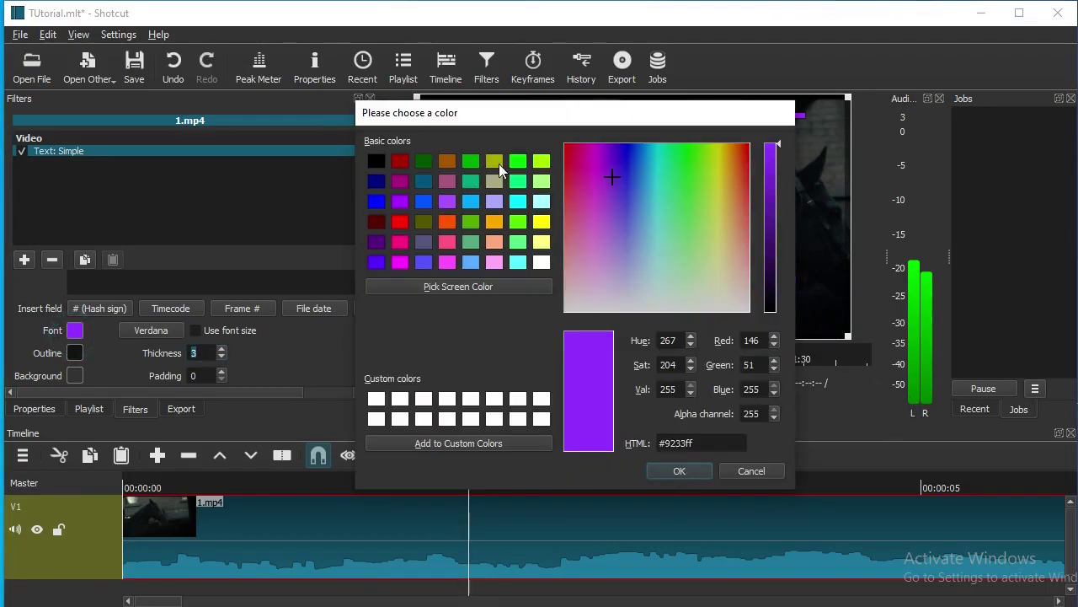
{"action": "left_click_drag", "start_coordinate": [579, 311], "coordinate": [551, 327]}
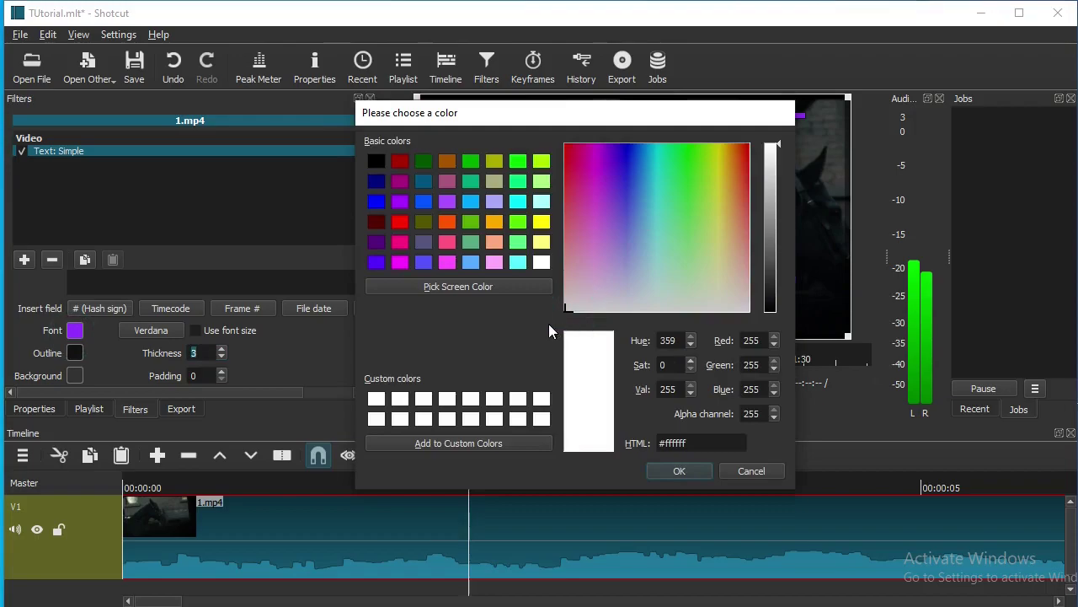
{"action": "left_click", "coordinate": [679, 476]}
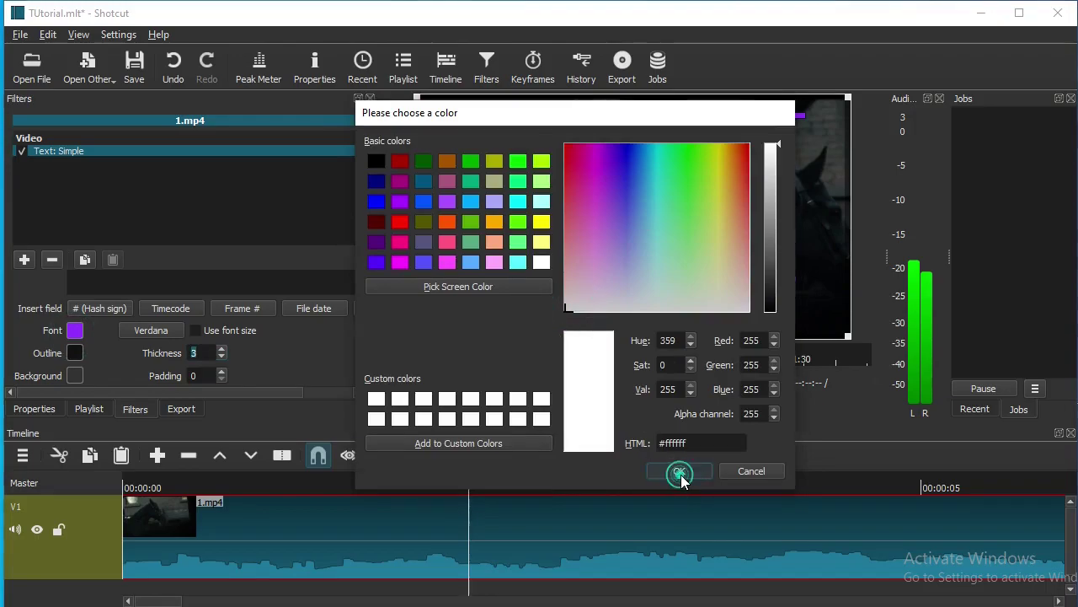
Compare the Regular, Bold and Bold Italic styles of the Verdana font on the overlay text and choose Bold.
{"action": "left_click", "coordinate": [158, 329]}
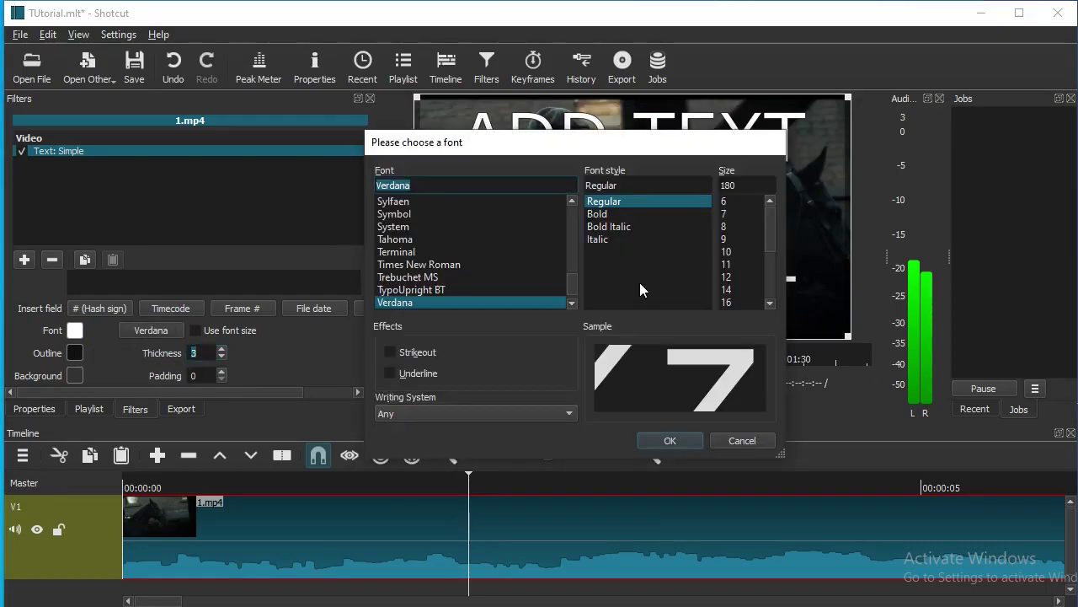
{"action": "left_click", "coordinate": [609, 214]}
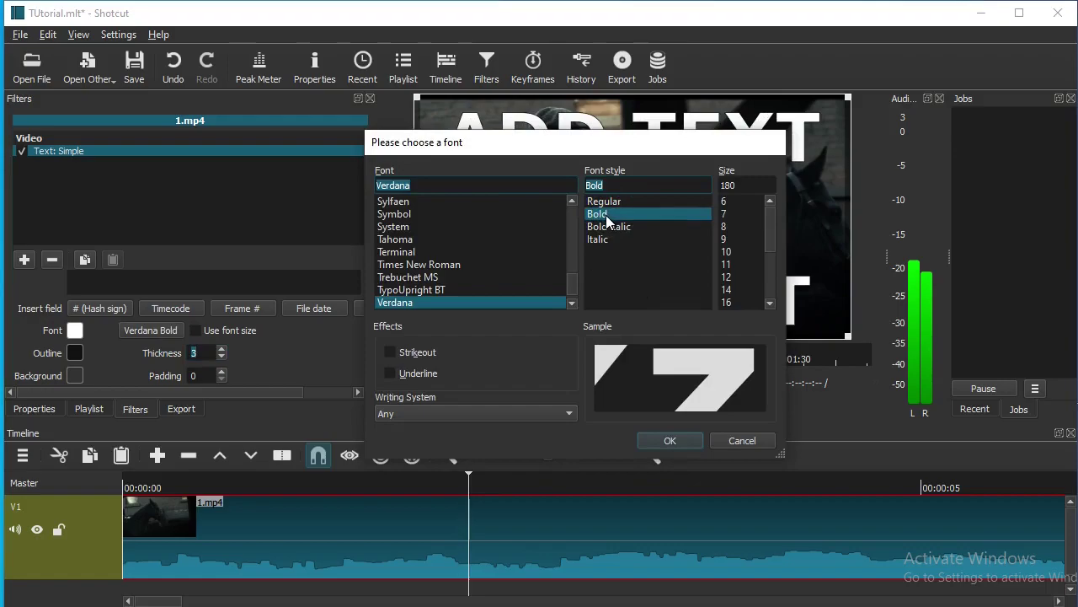
{"action": "left_click_drag", "start_coordinate": [633, 156], "coordinate": [285, 238]}
{"action": "left_click", "coordinate": [267, 283]}
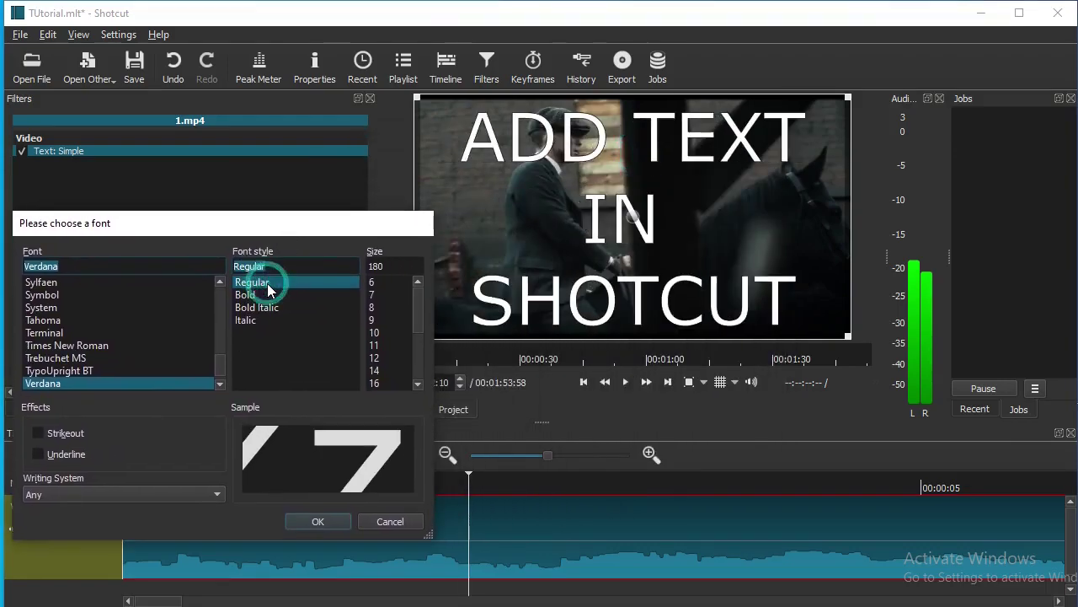
{"action": "left_click", "coordinate": [268, 303]}
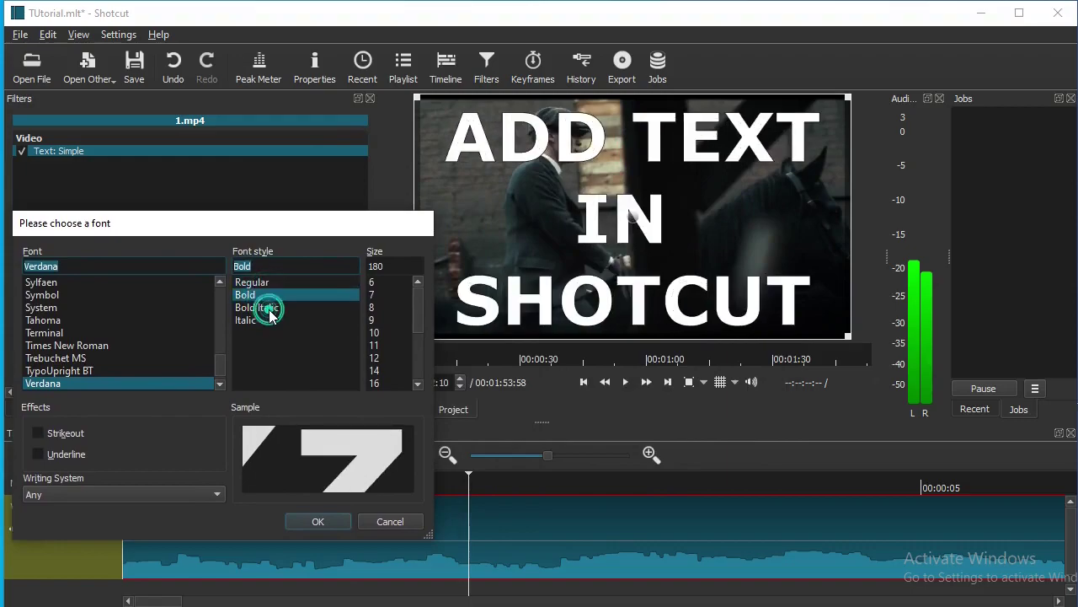
{"action": "left_click", "coordinate": [270, 309]}
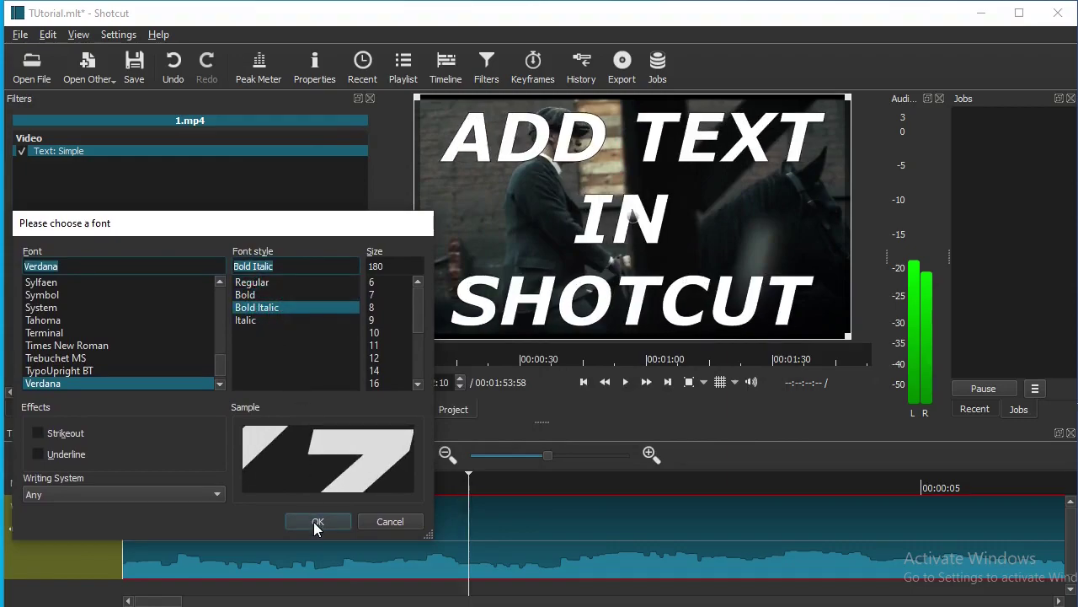
{"action": "left_click", "coordinate": [287, 294]}
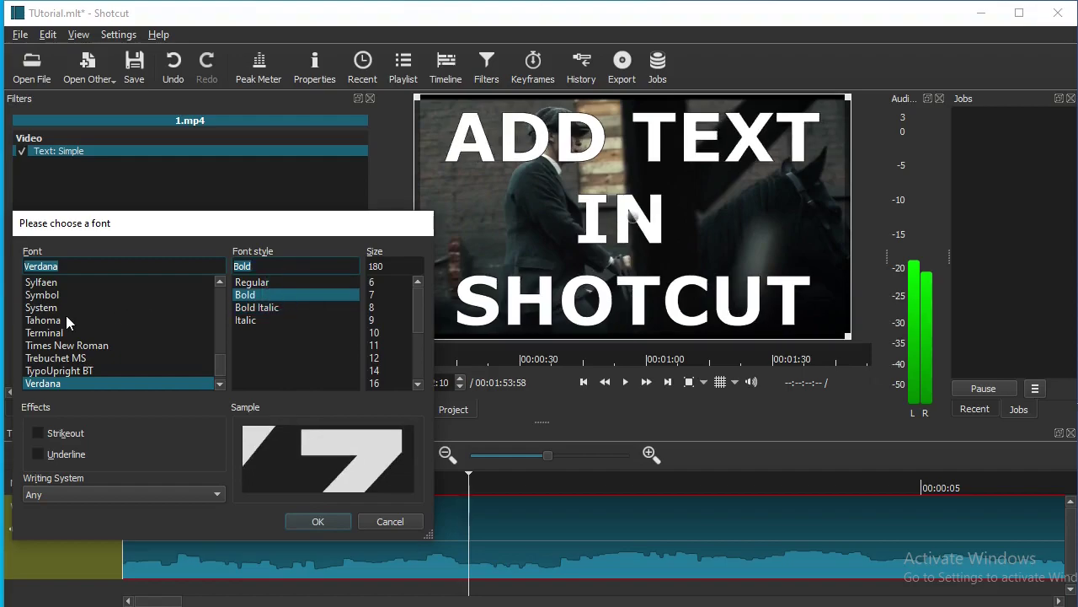
Change the overlay text's font to Arial Black and apply the font settings.
{"action": "left_click_drag", "start_coordinate": [226, 357], "coordinate": [215, 291]}
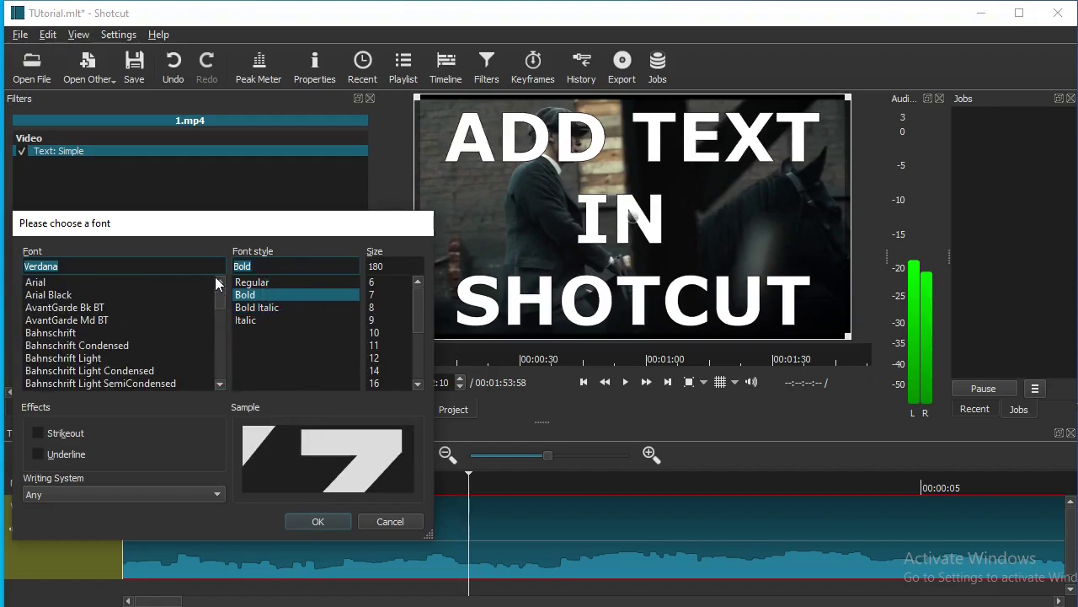
{"action": "left_click", "coordinate": [139, 283]}
{"action": "left_click", "coordinate": [122, 295]}
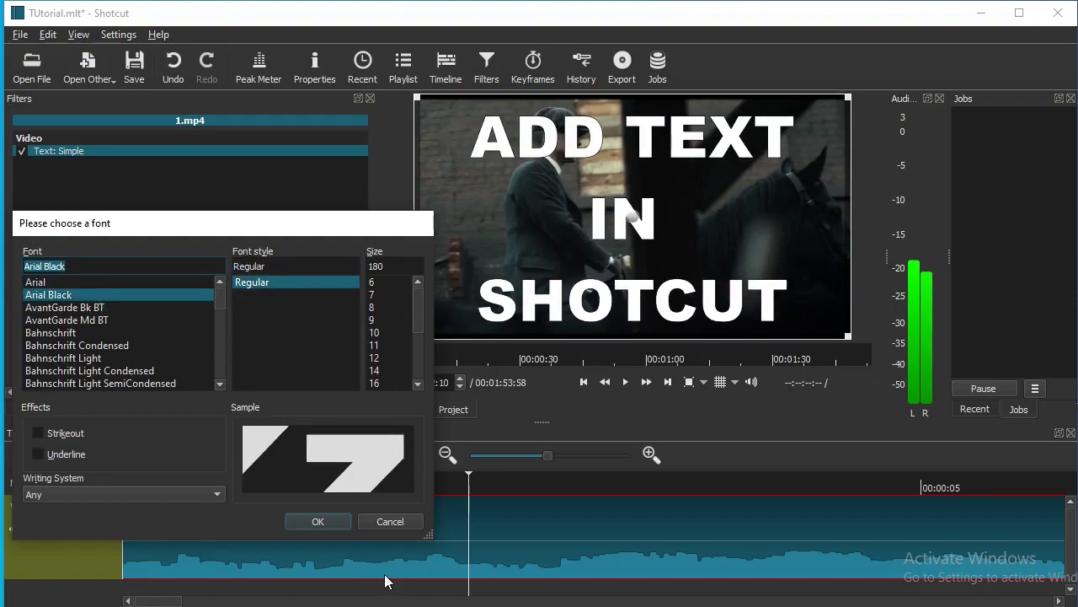
{"action": "left_click", "coordinate": [328, 524]}
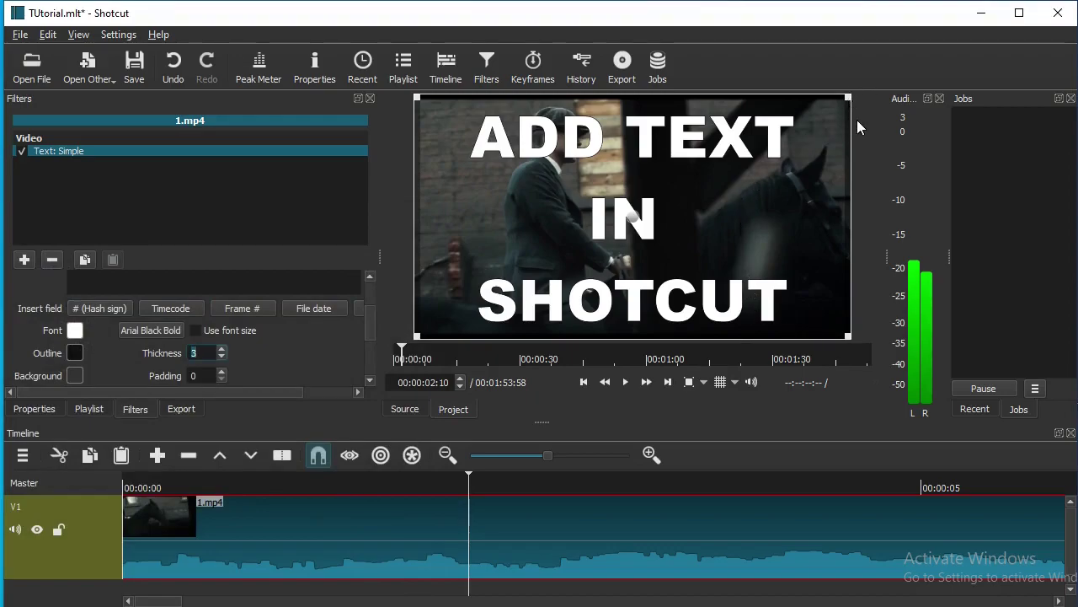
Enlarge the overlay text by extending its frame's upper-right and lower-left corners slightly beyond the video image.
{"action": "left_click_drag", "start_coordinate": [847, 98], "coordinate": [868, 67]}
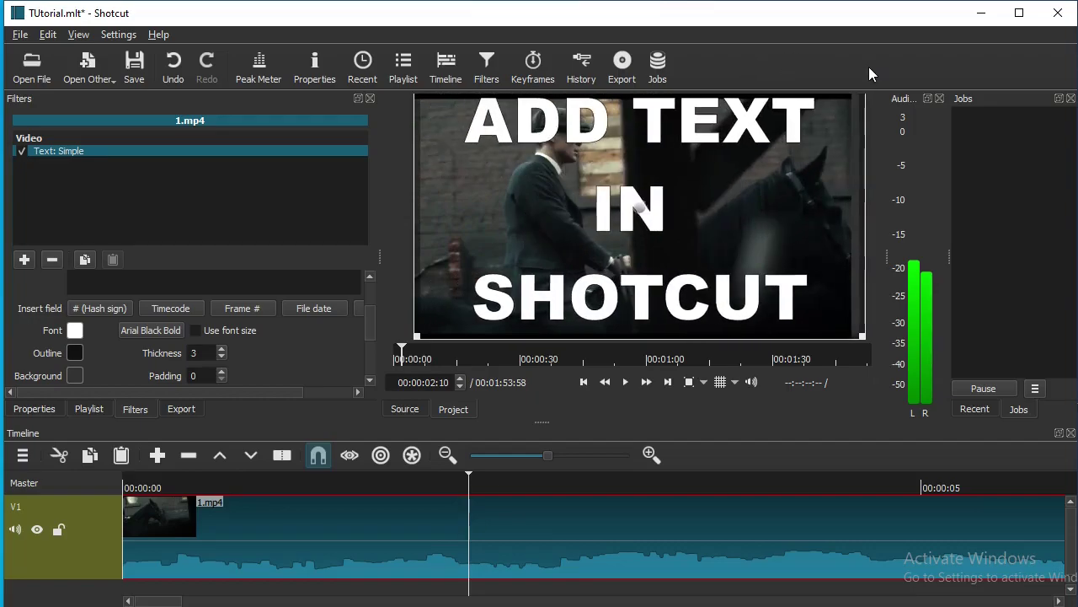
{"action": "left_click_drag", "start_coordinate": [414, 338], "coordinate": [395, 355]}
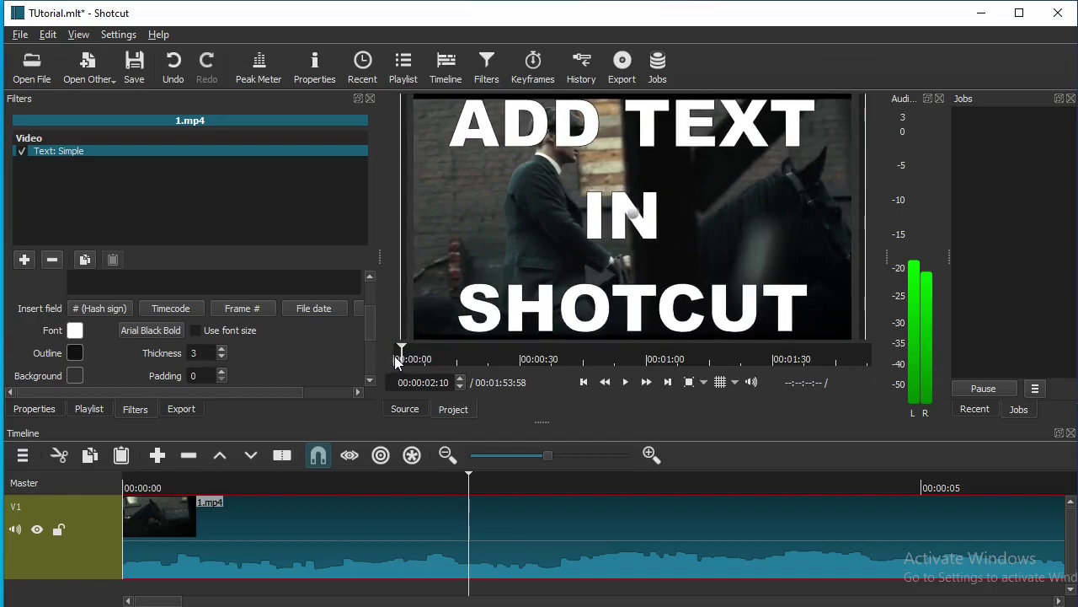
Scrub the playhead back to about 00:00:01:01 to review the text over the clip, adjusting the timeline area's height slightly.
{"action": "left_click_drag", "start_coordinate": [471, 473], "coordinate": [376, 473]}
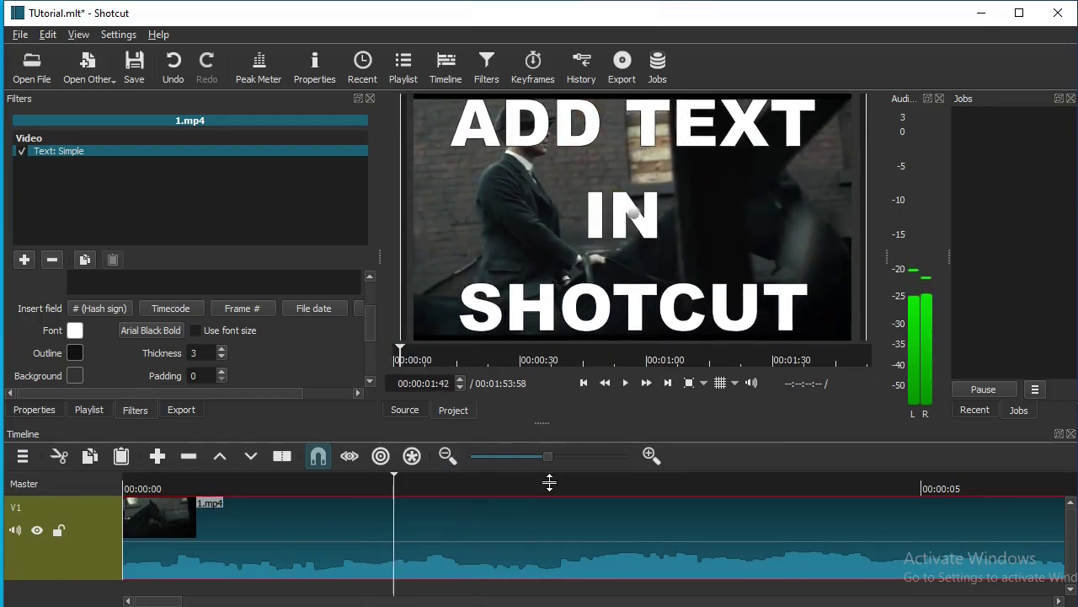
{"action": "left_click_drag", "start_coordinate": [549, 482], "coordinate": [549, 490]}
{"action": "left_click_drag", "start_coordinate": [394, 549], "coordinate": [284, 552]}
{"action": "left_click_drag", "start_coordinate": [543, 489], "coordinate": [541, 415]}
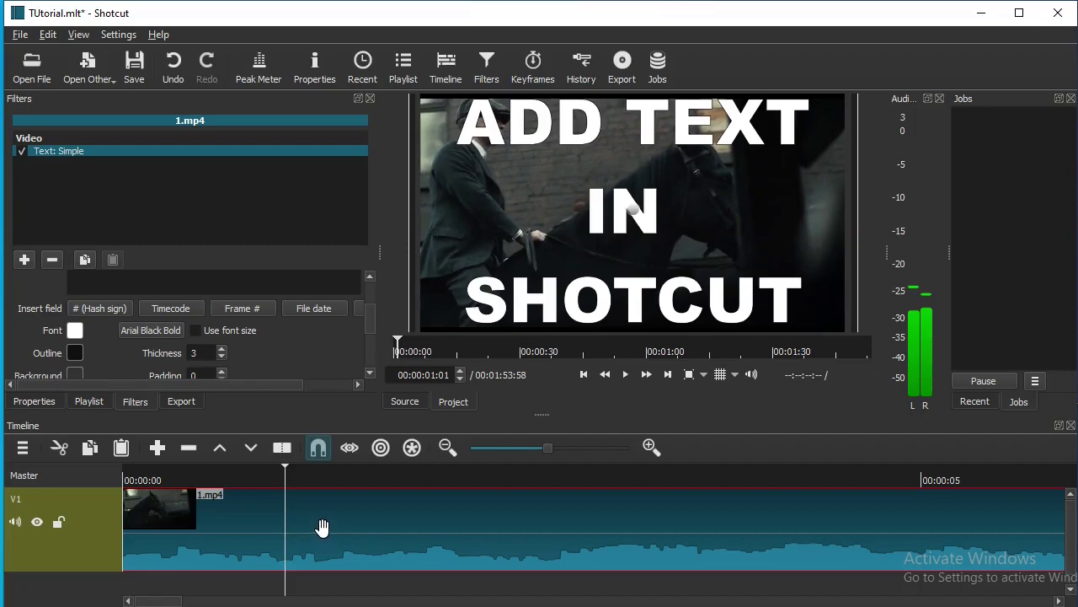
Split the 1.mp4 clip at 00:00:01:01 and remove the Text: Simple filter from the first segment.
{"action": "key", "text": "s"}
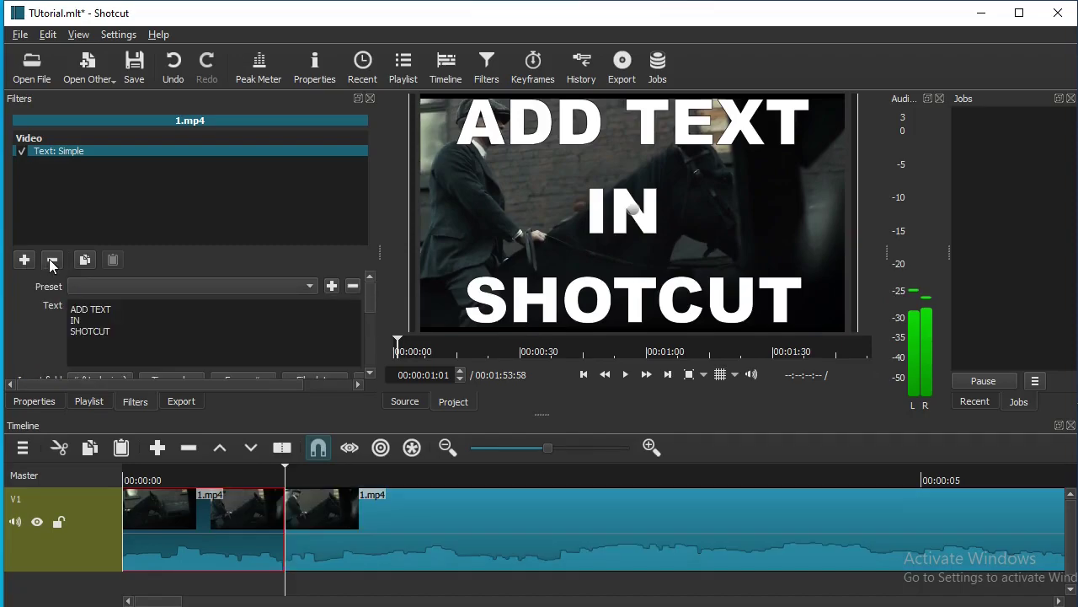
{"action": "left_click", "coordinate": [53, 260]}
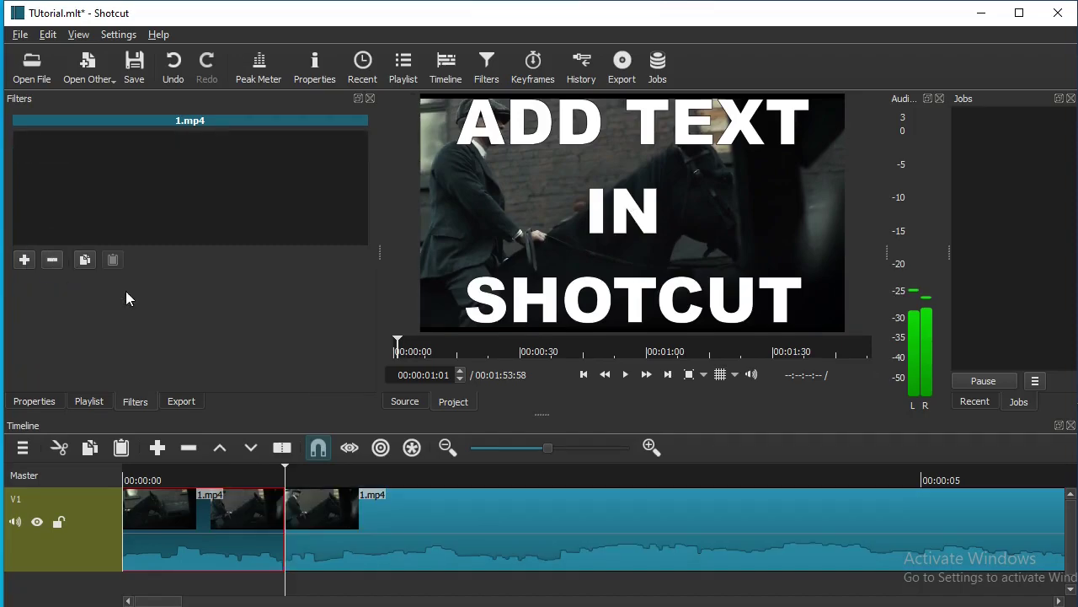
{"action": "key", "text": "ctrl+z"}
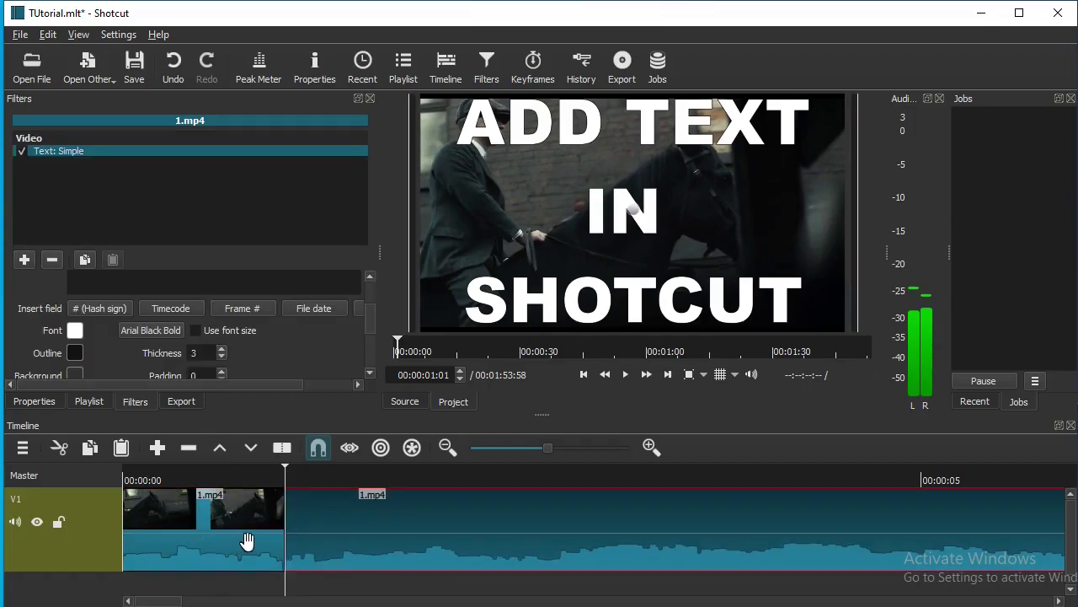
{"action": "left_click", "coordinate": [53, 260]}
Split the second segment at 00:00:02:12 and remove the Text: Simple filter from the segment after the cut.
{"action": "left_click_drag", "start_coordinate": [289, 470], "coordinate": [458, 474]}
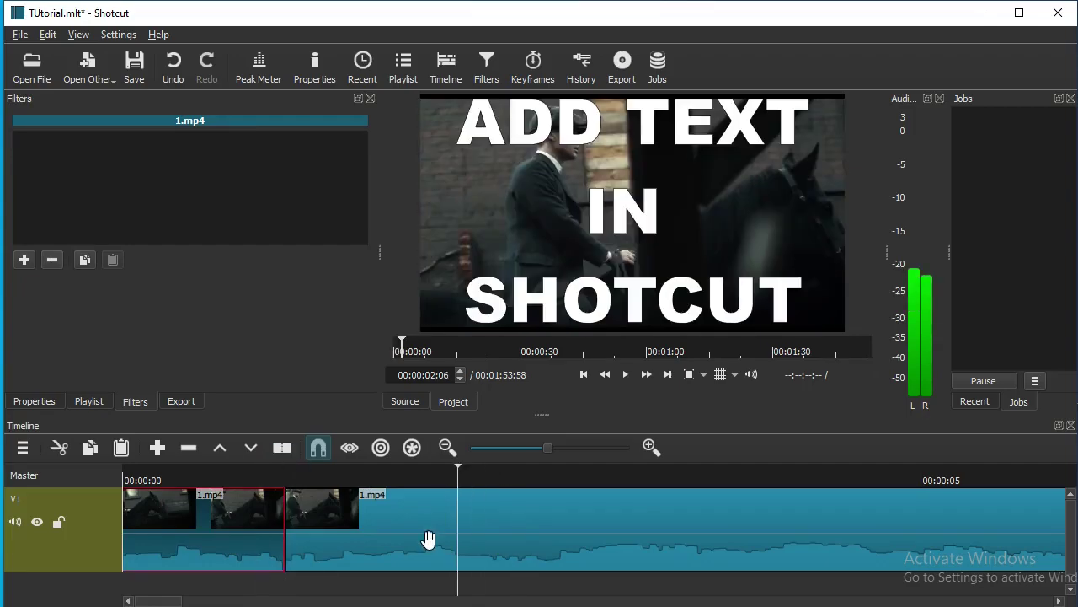
{"action": "left_click", "coordinate": [428, 539]}
{"action": "left_click_drag", "start_coordinate": [284, 473], "coordinate": [472, 489]}
{"action": "key", "text": "s"}
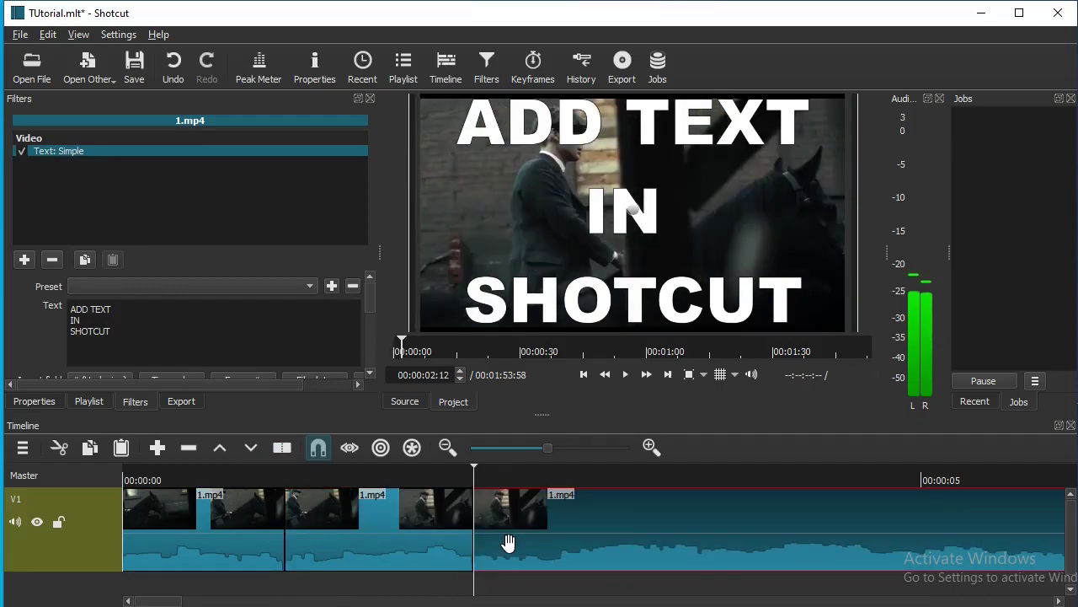
{"action": "left_click", "coordinate": [52, 259]}
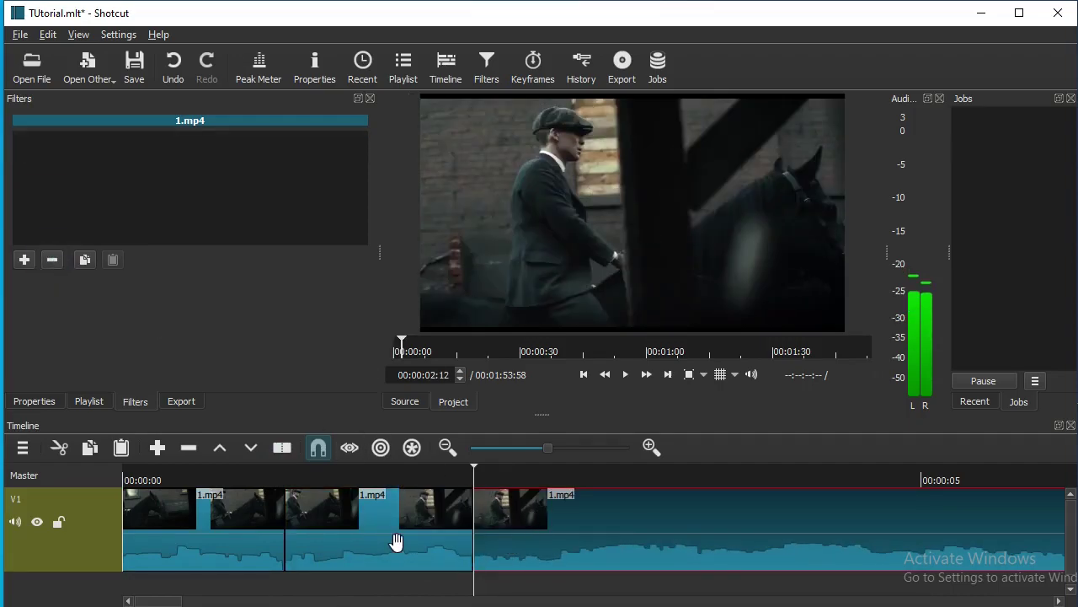
Return the playhead to the first segment and enlarge the preview area to review where the text appears.
{"action": "left_click", "coordinate": [278, 522]}
{"action": "left_click_drag", "start_coordinate": [284, 473], "coordinate": [186, 474]}
{"action": "left_click_drag", "start_coordinate": [543, 416], "coordinate": [543, 519]}
{"action": "left_click", "coordinate": [649, 513]}
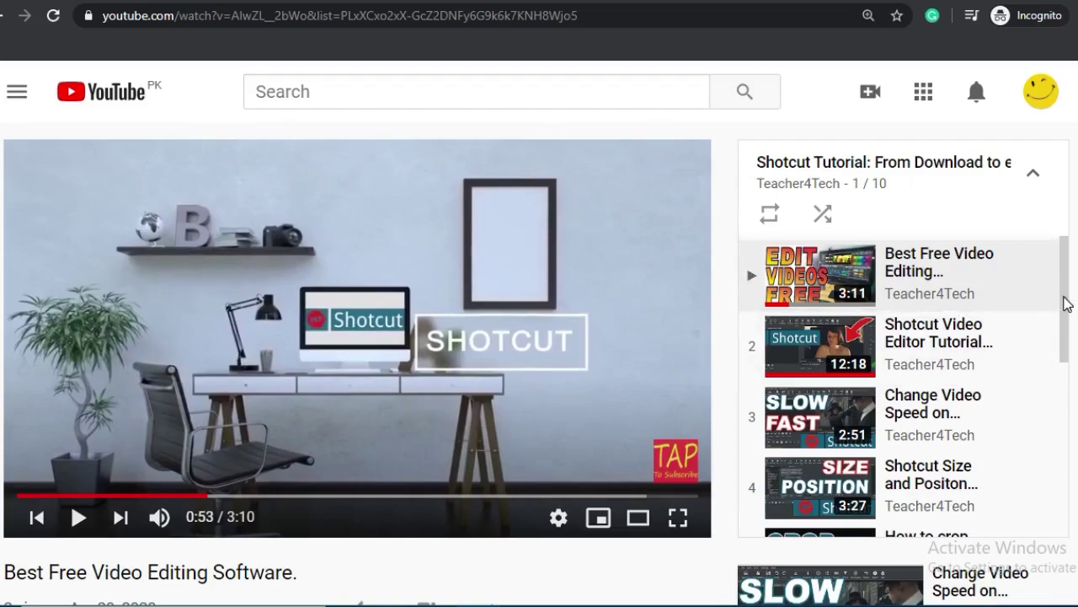
Switch to YouTube in the browser and look through the videos of the Shotcut Tutorial playlist.
{"action": "left_click_drag", "start_coordinate": [1067, 303], "coordinate": [1061, 337]}
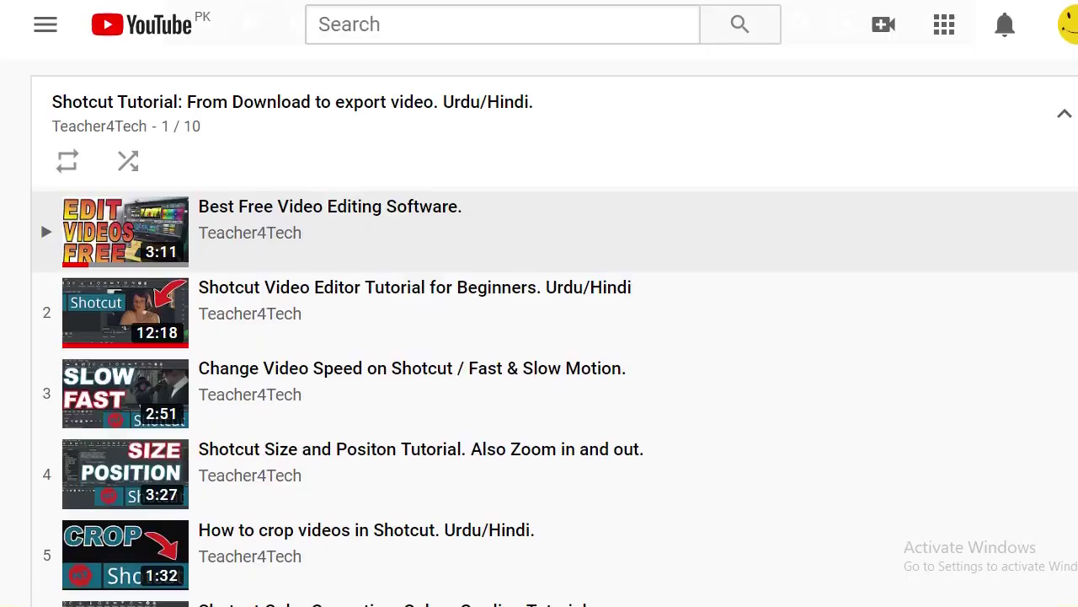
{"action": "scroll", "coordinate": [556, 396], "scroll_direction": "down", "scroll_amount": 2}
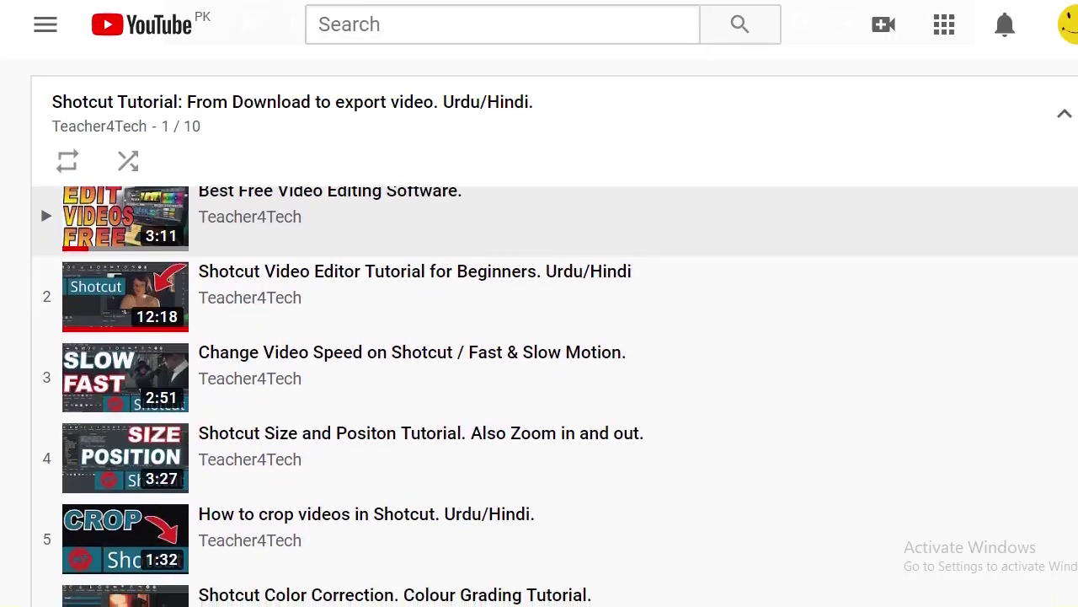
{"action": "scroll", "coordinate": [556, 395], "scroll_direction": "down", "scroll_amount": 5}
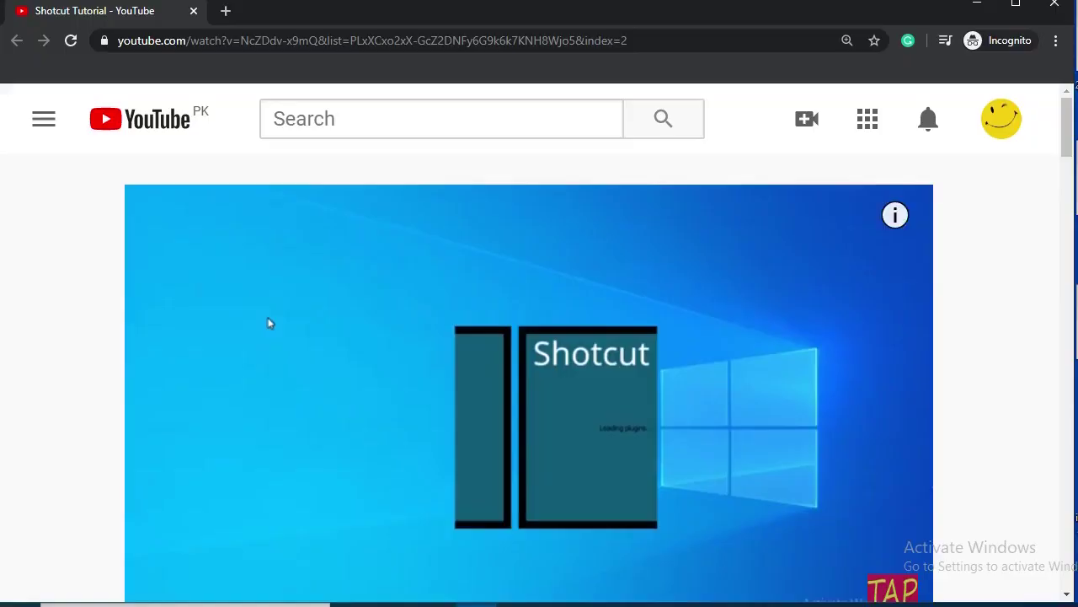
Show the video's suggested playlist card, and open the playlist link from its expanded description.
{"action": "left_click", "coordinate": [826, 216]}
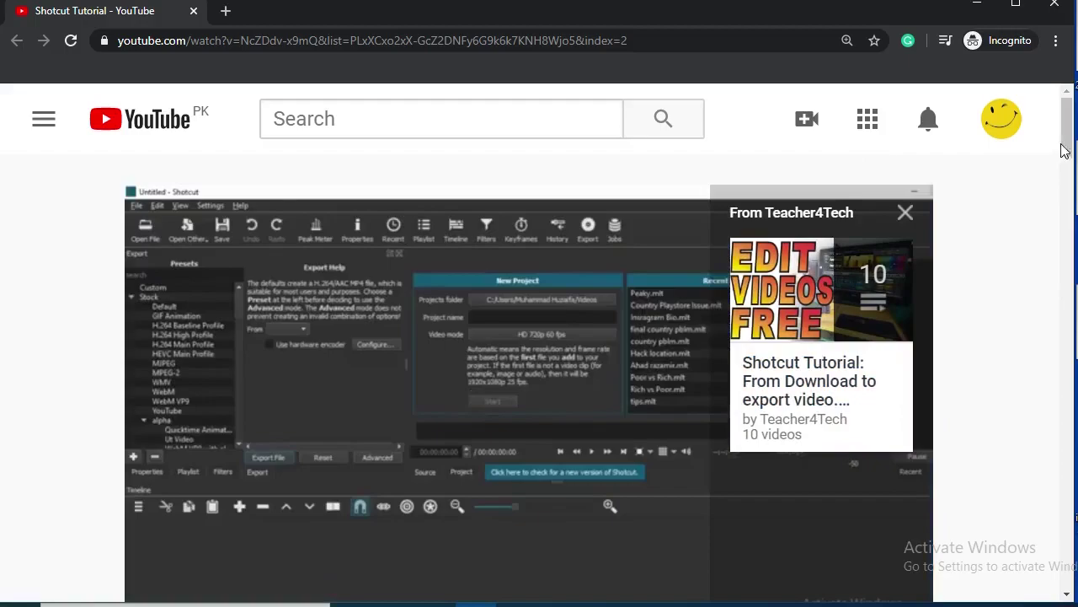
{"action": "scroll", "coordinate": [1064, 150], "scroll_direction": "down", "scroll_amount": 5}
{"action": "left_click", "coordinate": [195, 367]}
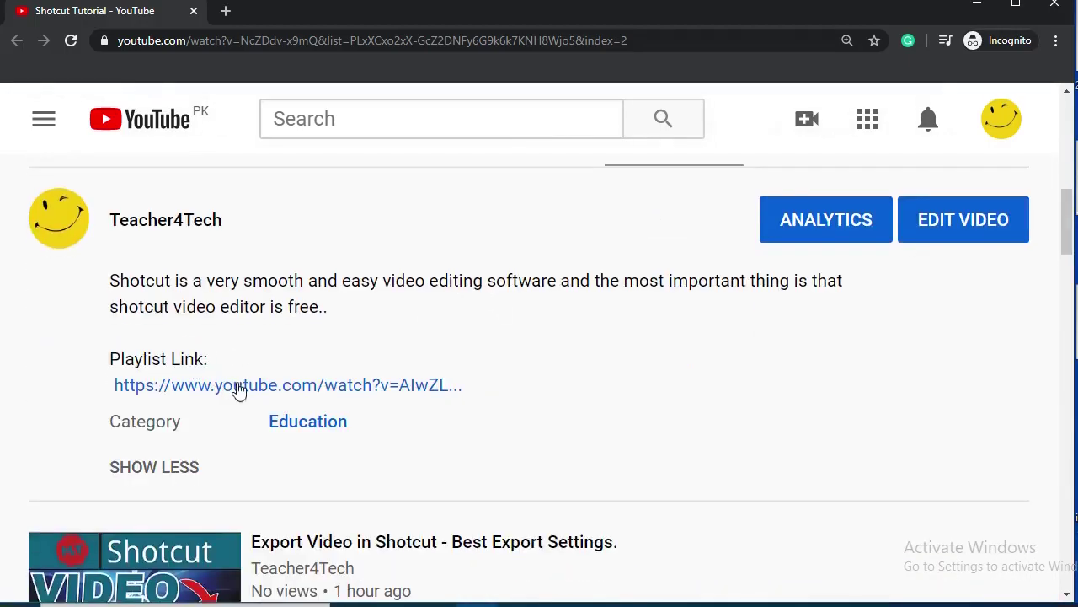
{"action": "left_click", "coordinate": [239, 389]}
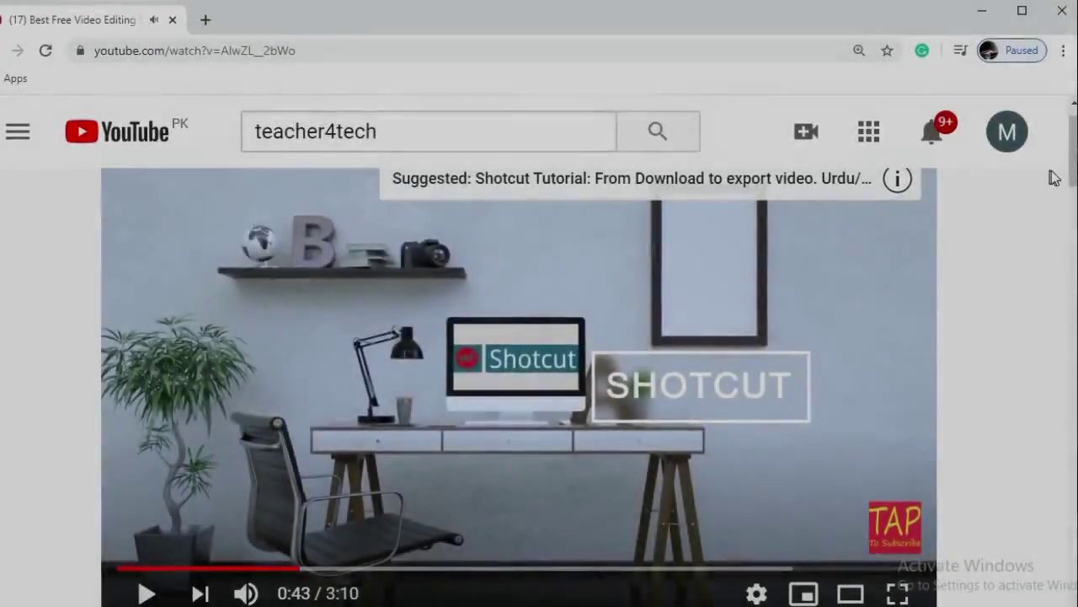
Like the Best Free Video Editing Software video and subscribe to Teacher4Tech with notifications set to All.
{"action": "scroll", "coordinate": [621, 271], "scroll_direction": "down", "scroll_amount": 5}
{"action": "left_click", "coordinate": [621, 271]}
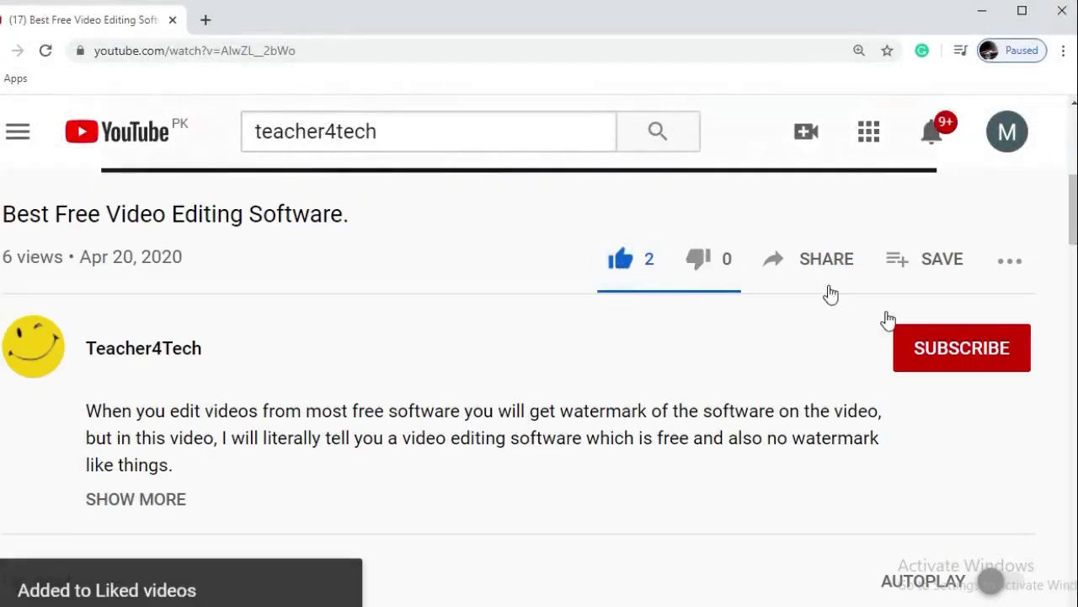
{"action": "left_click", "coordinate": [941, 364]}
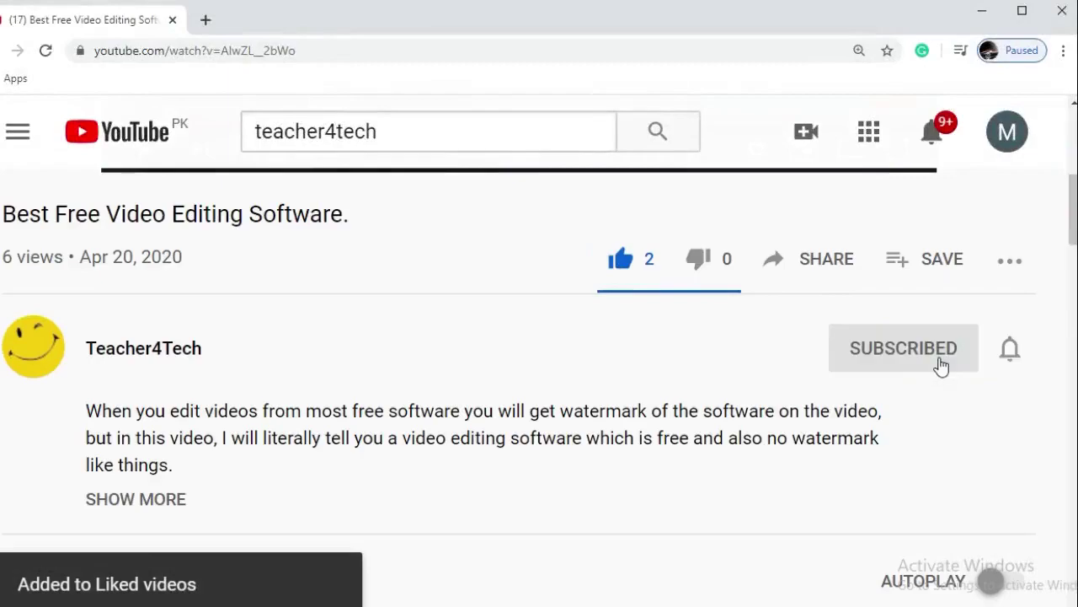
{"action": "left_click", "coordinate": [1013, 350]}
{"action": "left_click", "coordinate": [968, 402]}
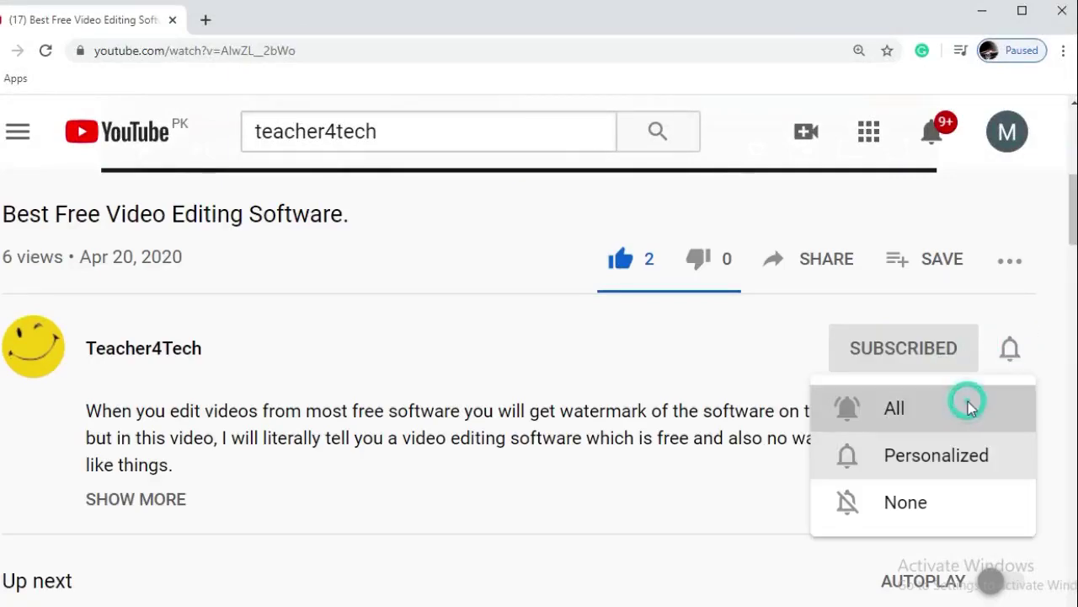